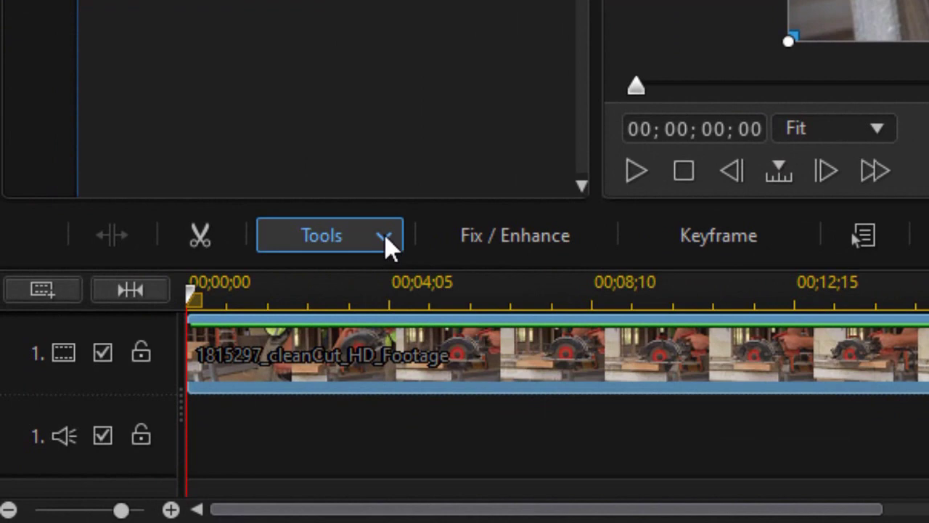
# - Open the cleanCut clip in Mask Designer and apply a rectangle mask from Mask Properties
pyautogui.click(388, 243)
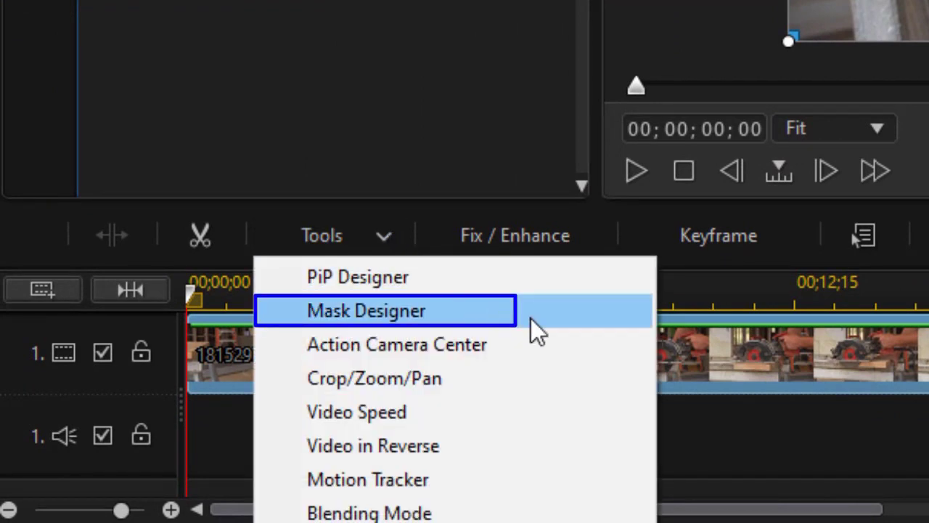
pyautogui.click(594, 309)
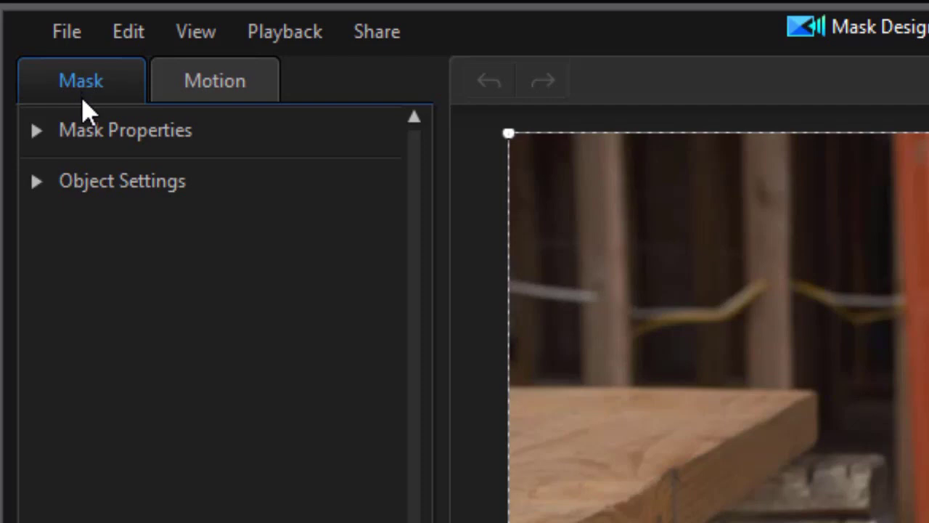
pyautogui.click(37, 130)
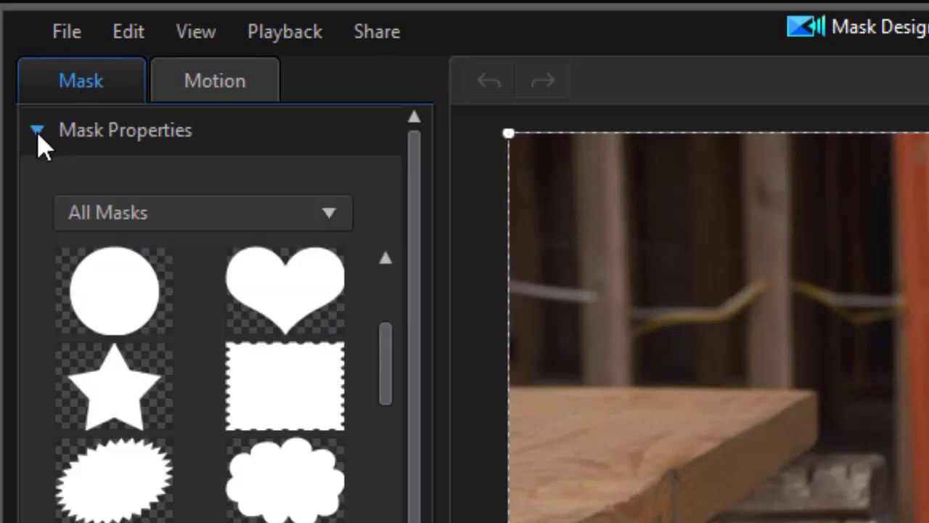
pyautogui.moveTo(384, 386); pyautogui.dragTo(373, 326)
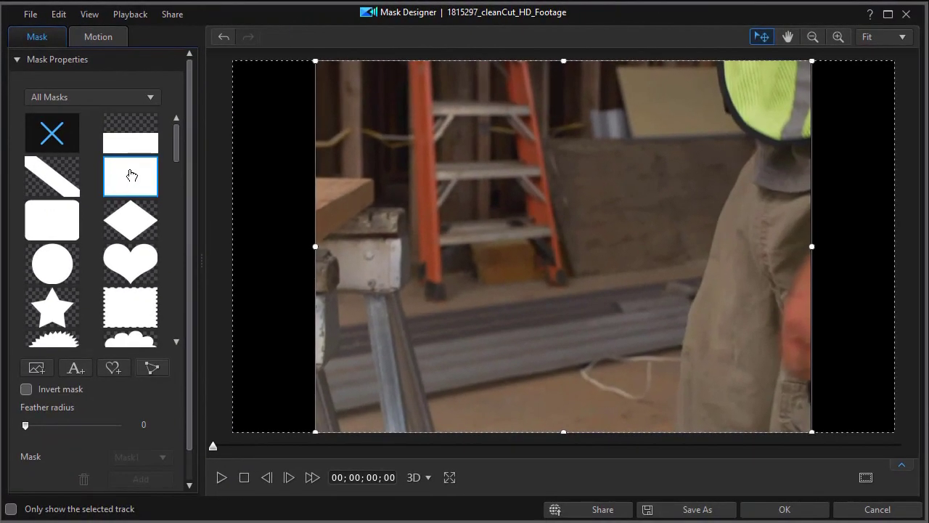
# - In Object Settings, set the rectangle mask's Scale Width to 1.000 to match its height
pyautogui.click(17, 63)
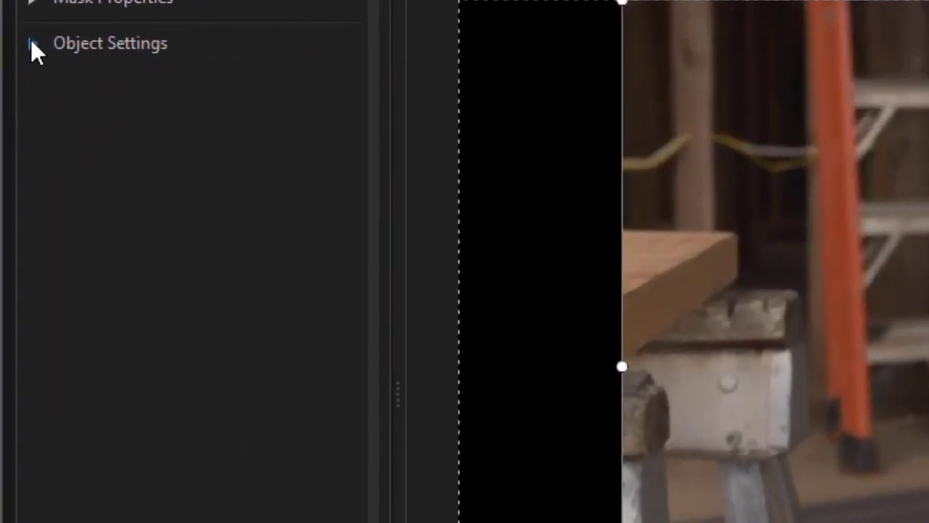
pyautogui.click(16, 83)
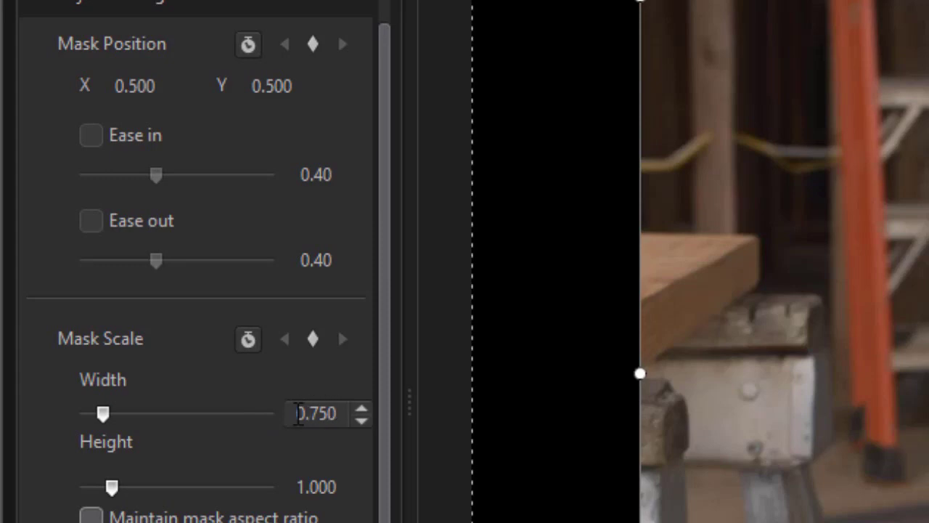
pyautogui.doubleClick(303, 413)
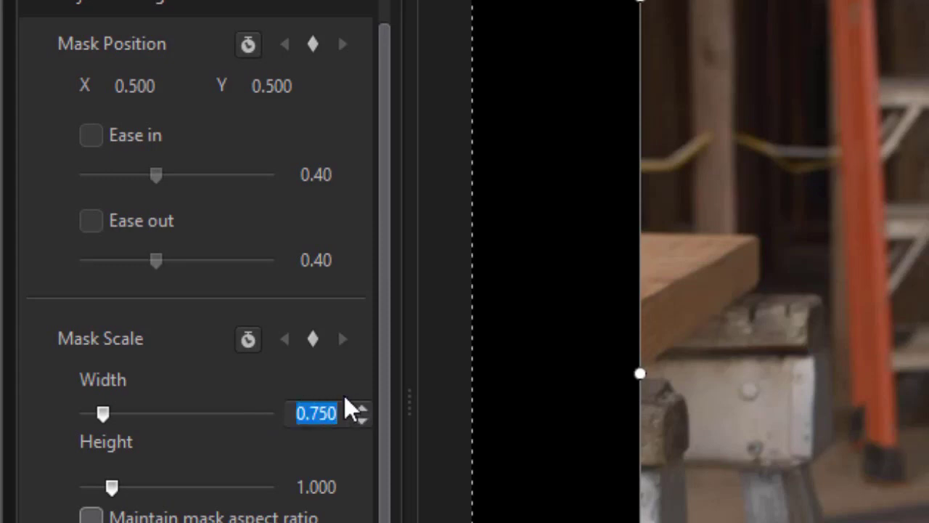
pyautogui.write('1')
pyautogui.press('Return')
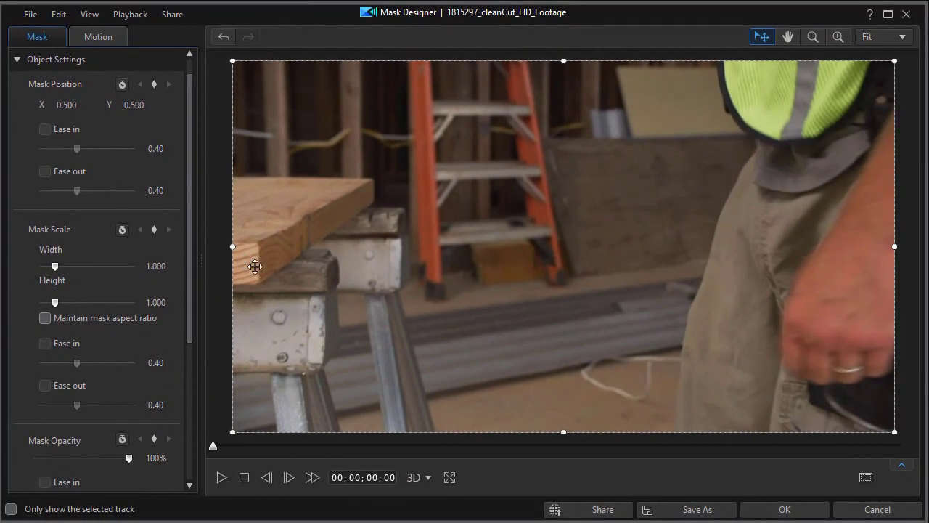
# - Add Mask Scale keyframes on cleanCut at 0, about 3 seconds and 10 seconds via Duplicate Previous Keyframe
pyautogui.click(901, 469)
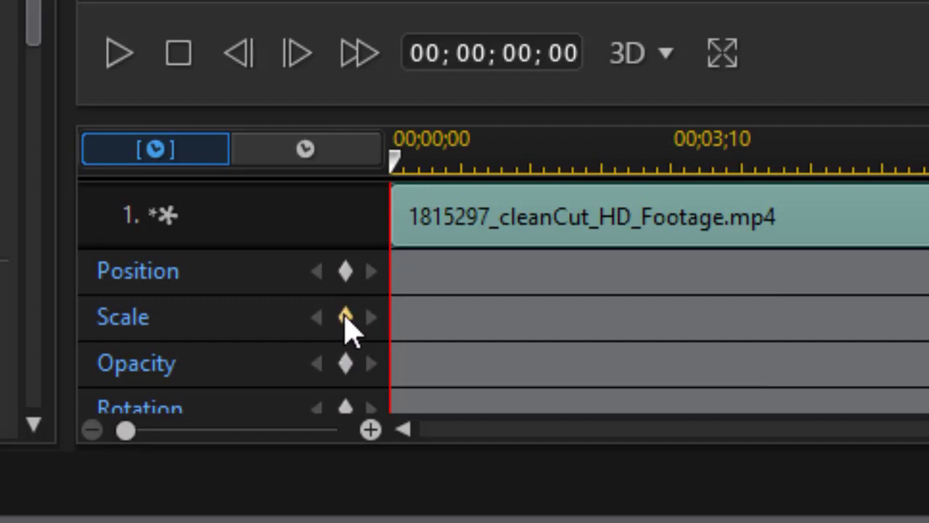
pyautogui.click(345, 318)
pyautogui.moveTo(397, 166); pyautogui.dragTo(643, 202)
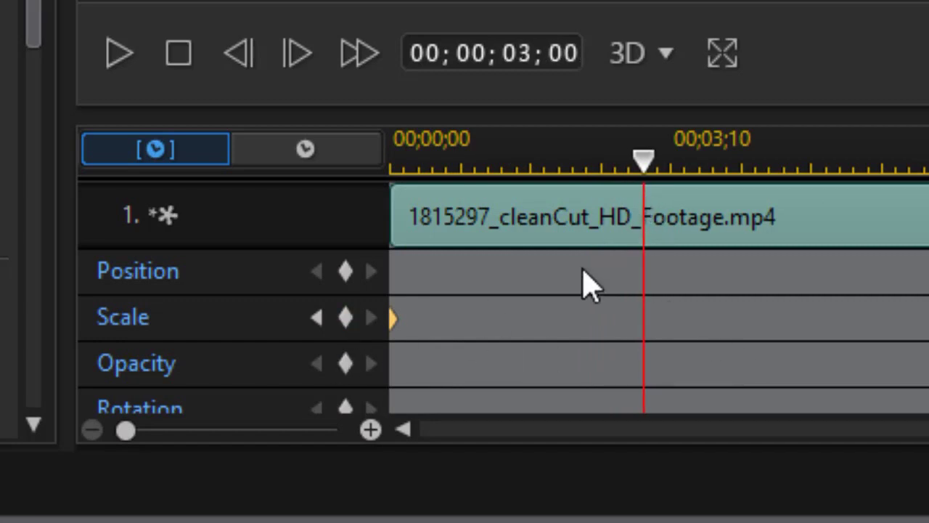
pyautogui.rightClick(644, 313)
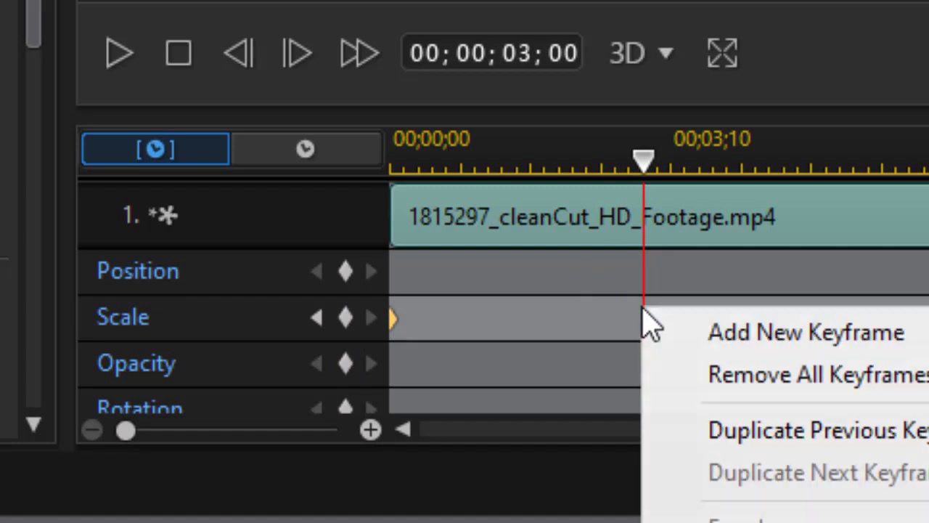
pyautogui.click(806, 431)
pyautogui.moveTo(647, 161); pyautogui.dragTo(928, 214)
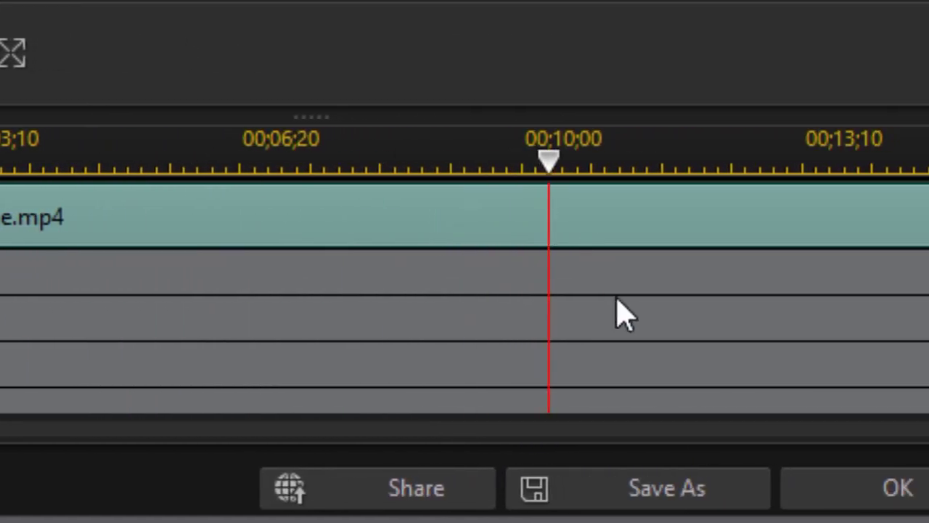
pyautogui.rightClick(550, 326)
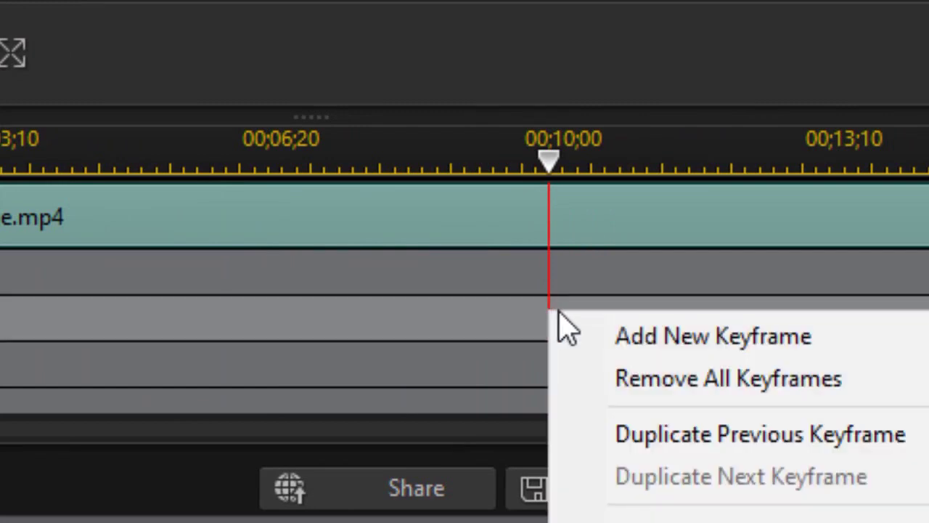
pyautogui.click(646, 443)
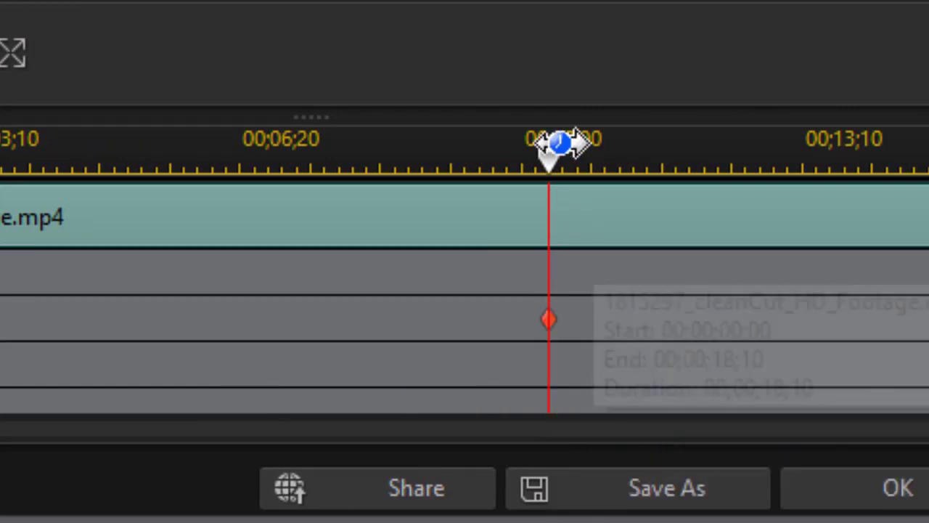
pyautogui.moveTo(570, 174); pyautogui.dragTo(748, 197)
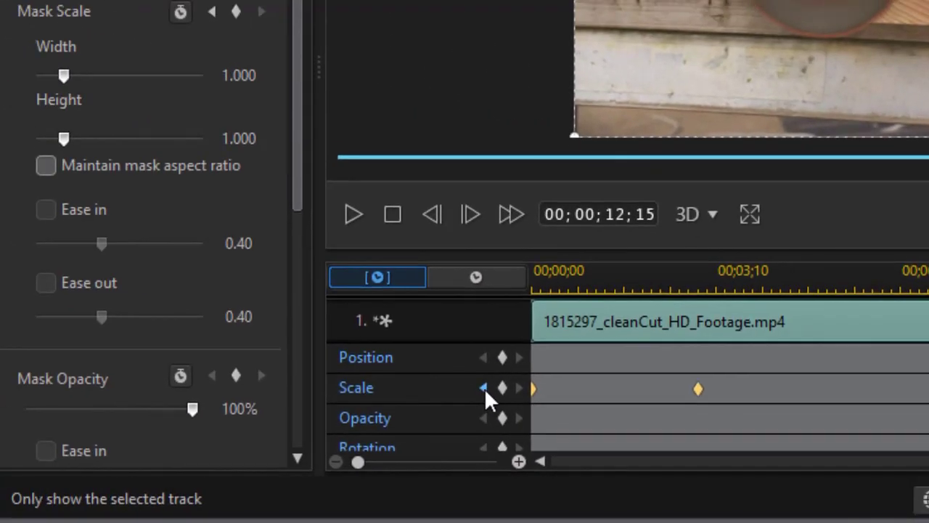
# - At the first Scale keyframe, drag the mask Height down to 0.001 so the frame starts black
pyautogui.click(484, 388)
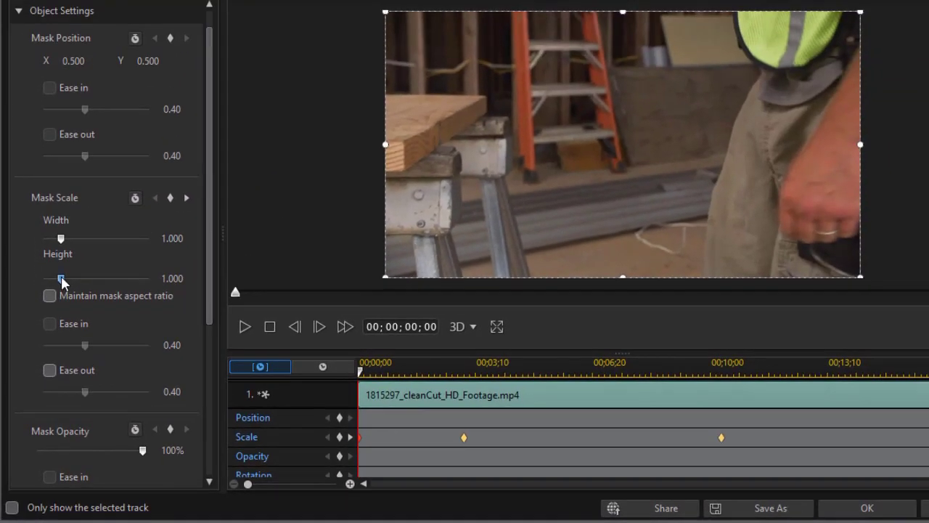
pyautogui.moveTo(62, 280); pyautogui.dragTo(42, 279)
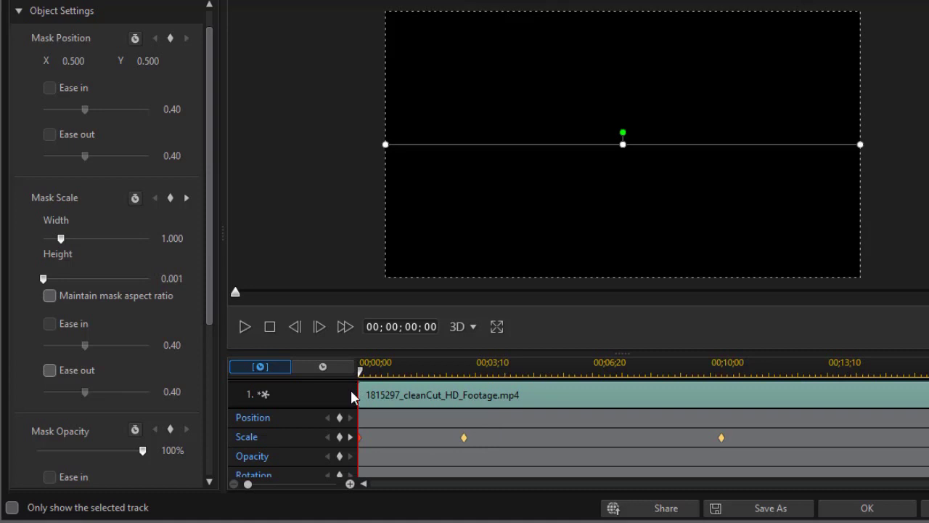
# - Preview the opening mask, then collapse its Height to 0.001 at about 12;08
pyautogui.click(245, 327)
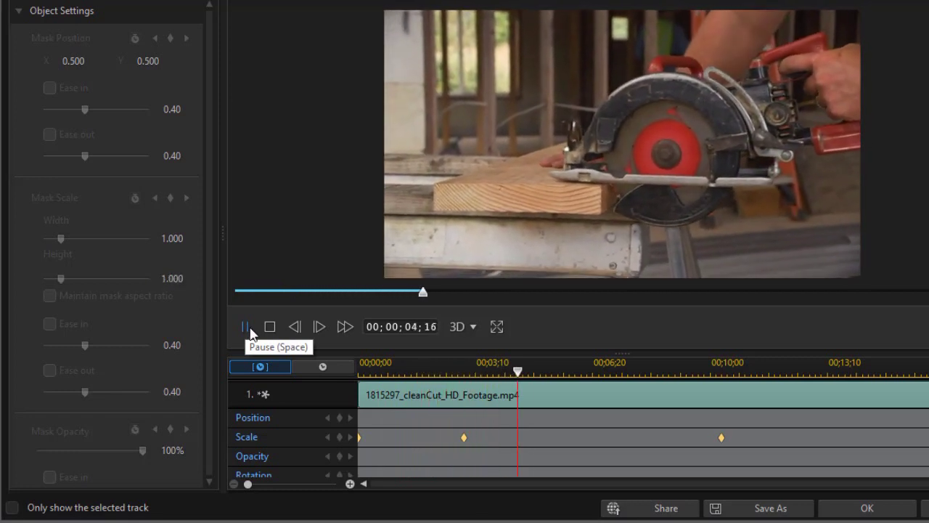
pyautogui.click(247, 327)
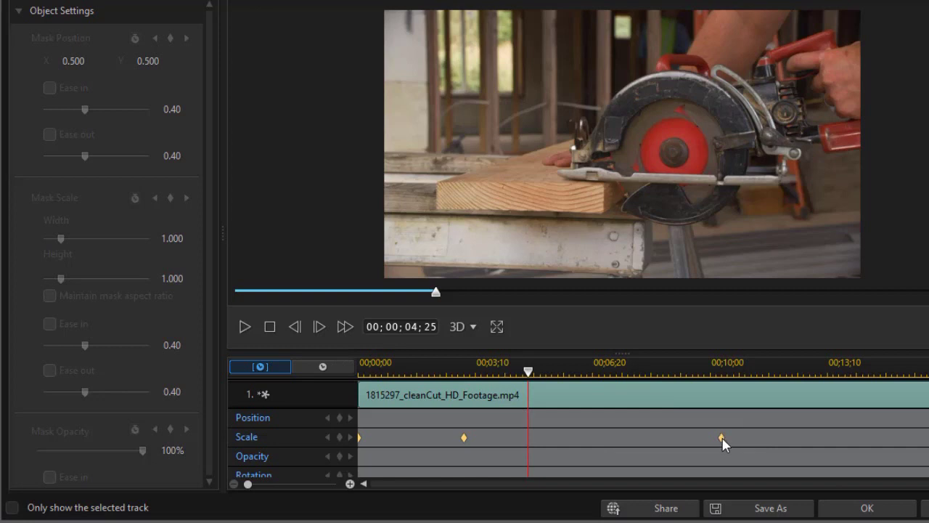
pyautogui.moveTo(532, 372); pyautogui.dragTo(783, 396)
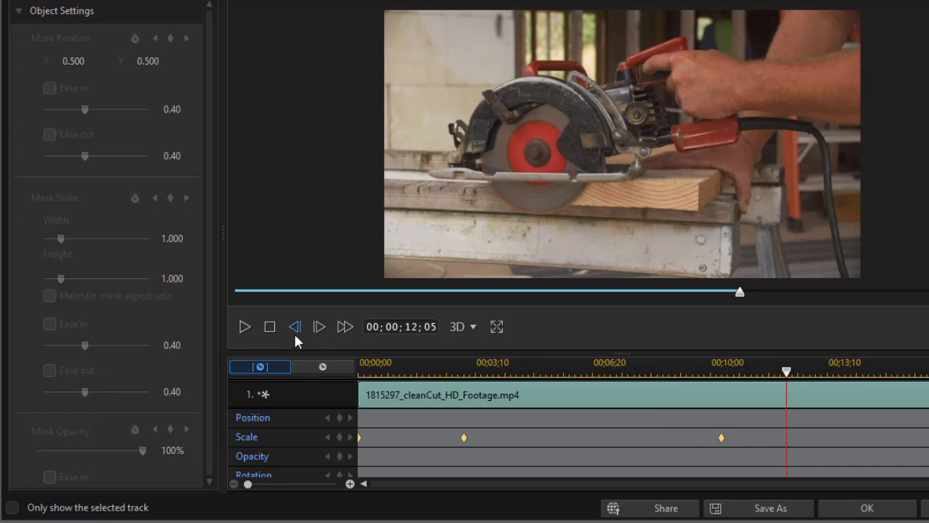
pyautogui.click(271, 328)
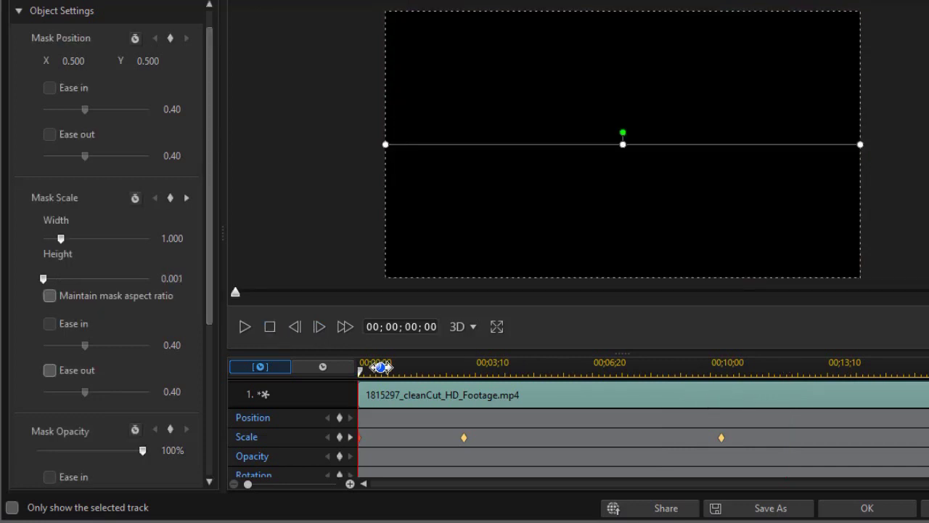
pyautogui.moveTo(362, 373); pyautogui.dragTo(789, 418)
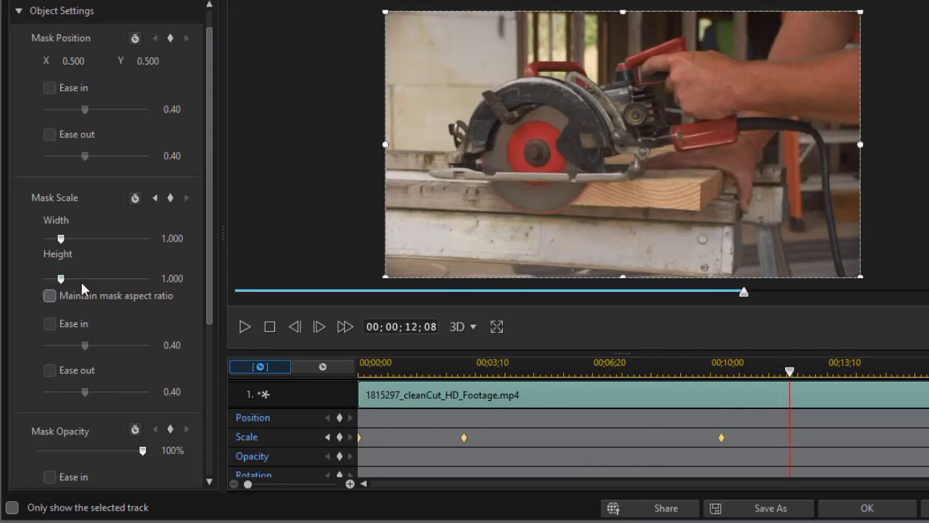
pyautogui.moveTo(60, 279); pyautogui.dragTo(29, 278)
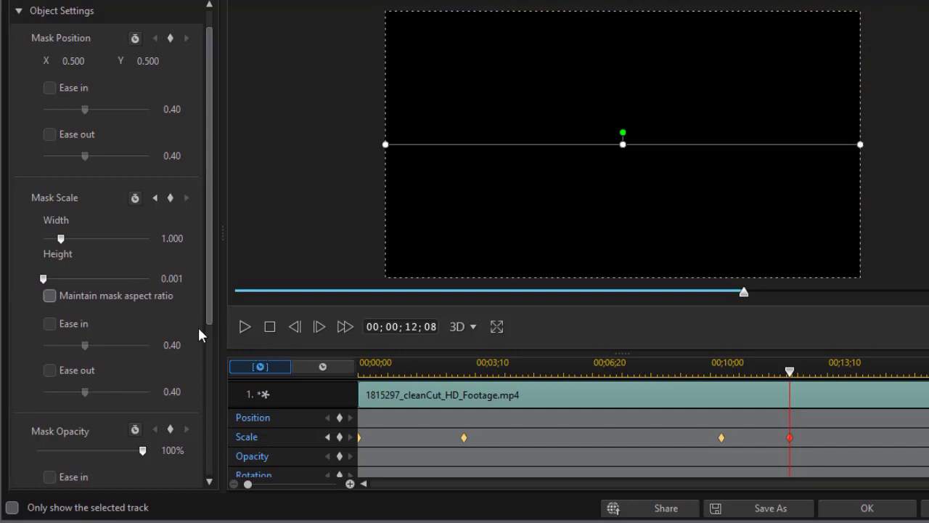
# - Replay the open-and-close wipe from the start and apply the mask with OK
pyautogui.click(263, 329)
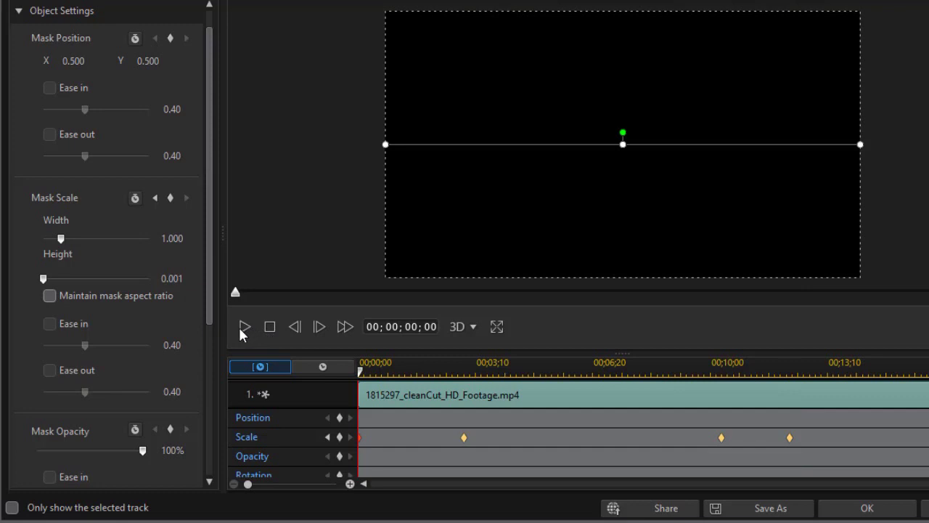
pyautogui.click(244, 327)
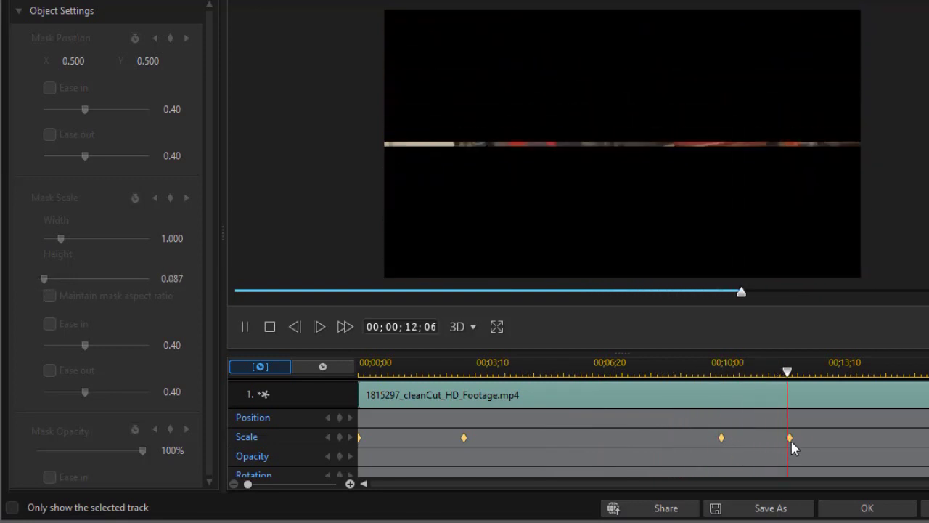
pyautogui.click(867, 507)
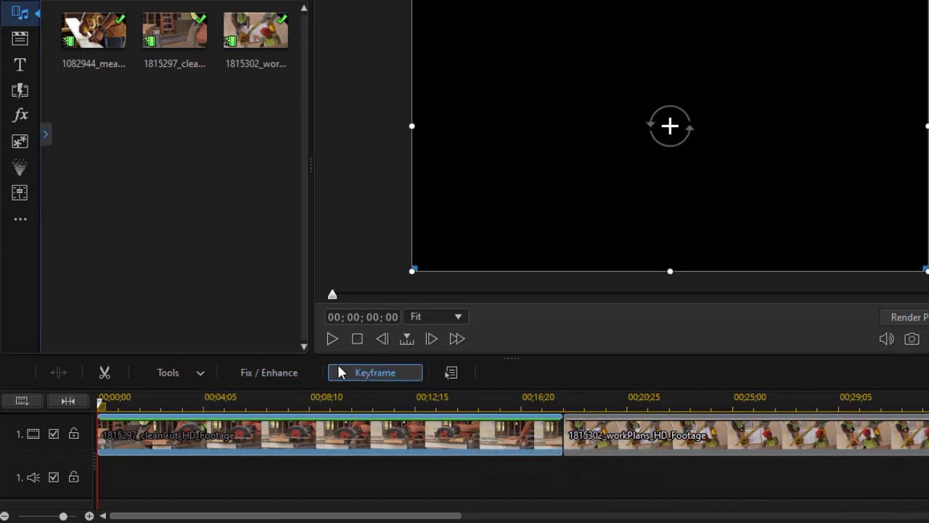
# - Play and stop the project preview, then select the 1815302_workPlans_HD_Footage clip
pyautogui.click(331, 338)
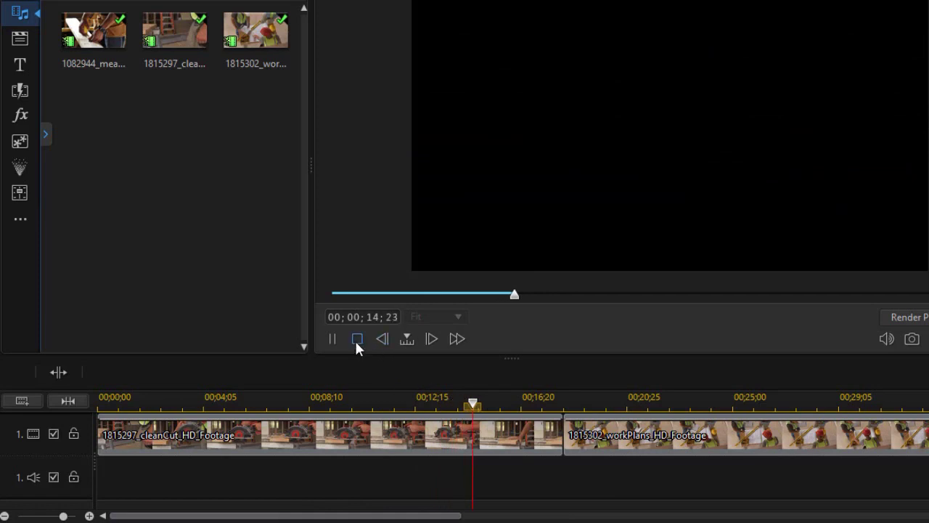
pyautogui.click(356, 339)
pyautogui.click(667, 436)
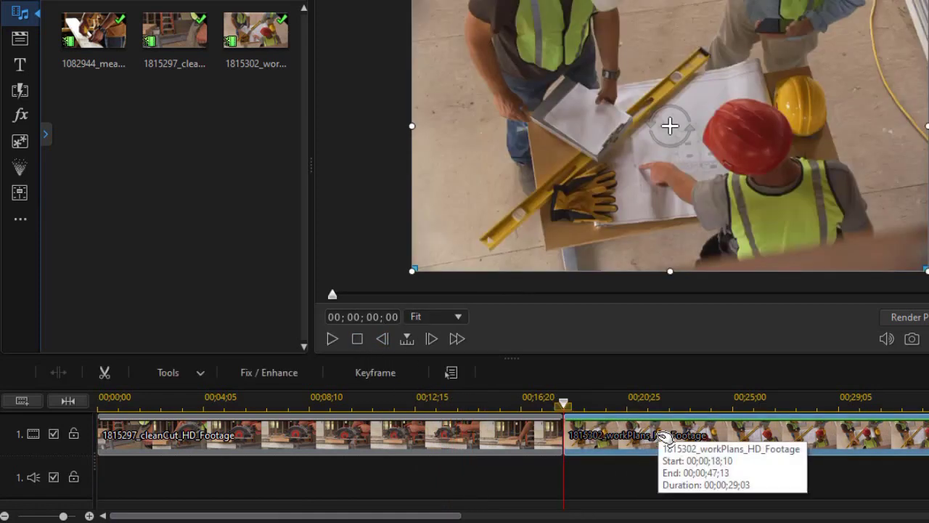
# - Give workPlans a rectangle mask with aspect ratio unlocked and Scale Width 1.000 in Mask Designer
pyautogui.click(205, 374)
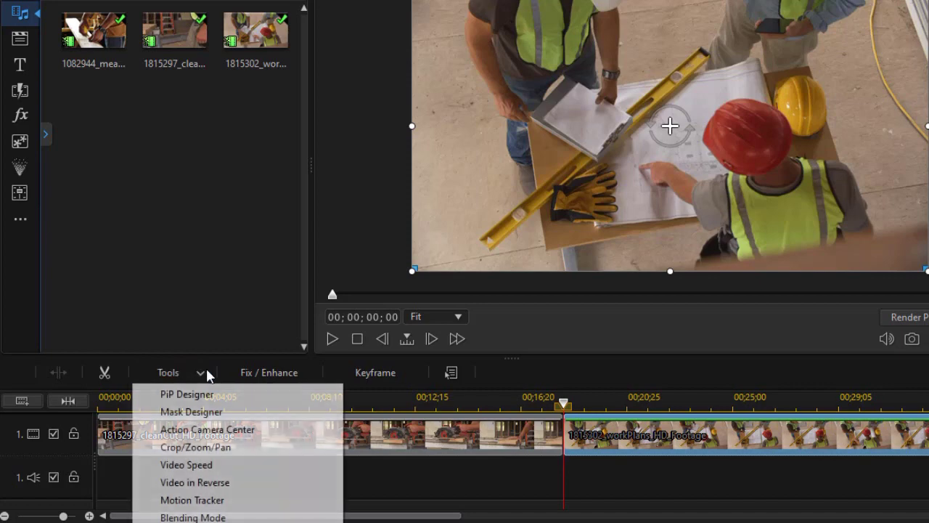
pyautogui.click(228, 412)
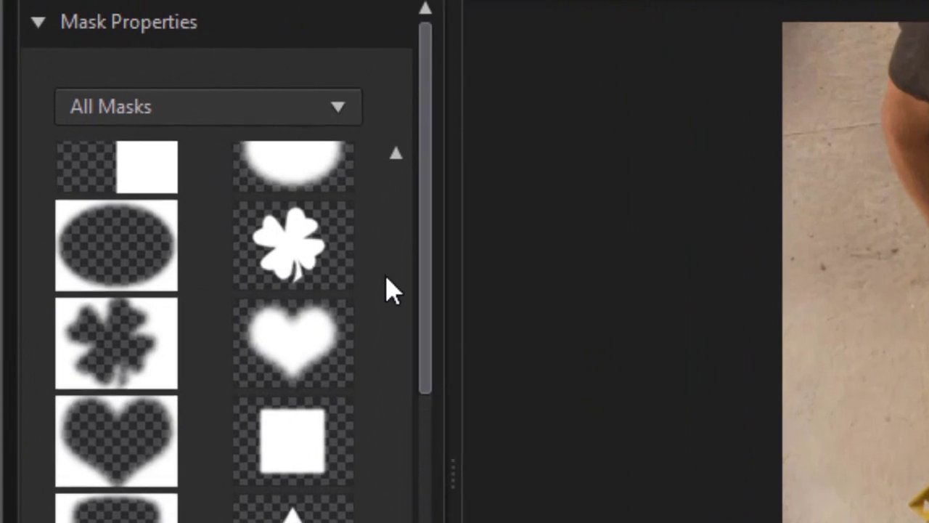
pyautogui.scroll(15, 423, 315)
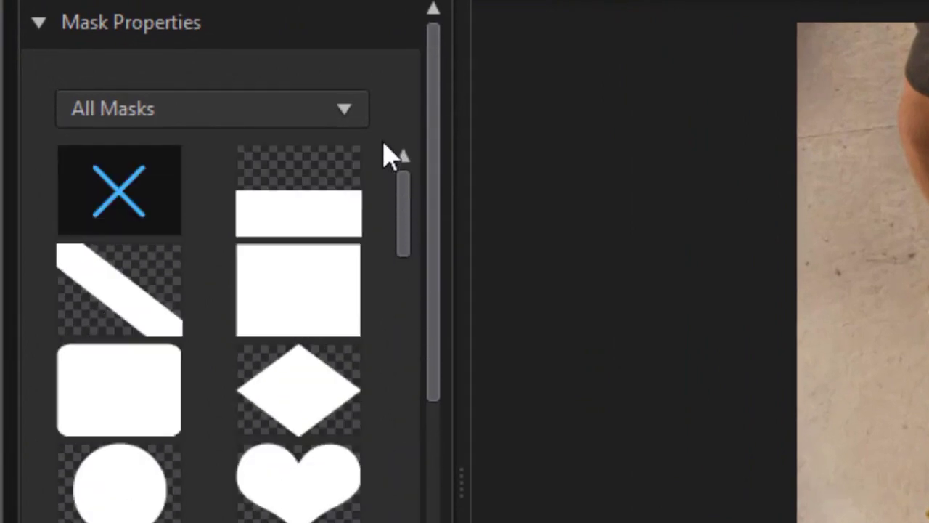
pyautogui.click(308, 291)
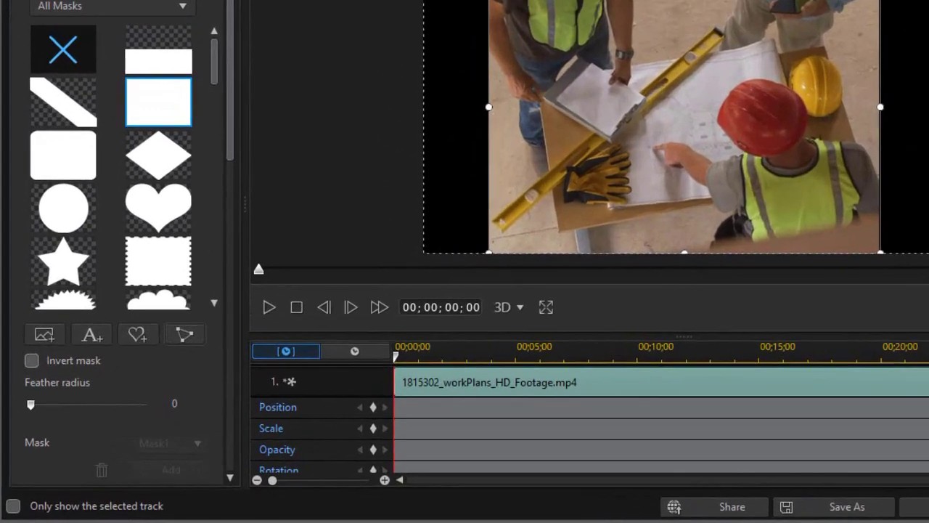
pyautogui.scroll(-5, 56, 104)
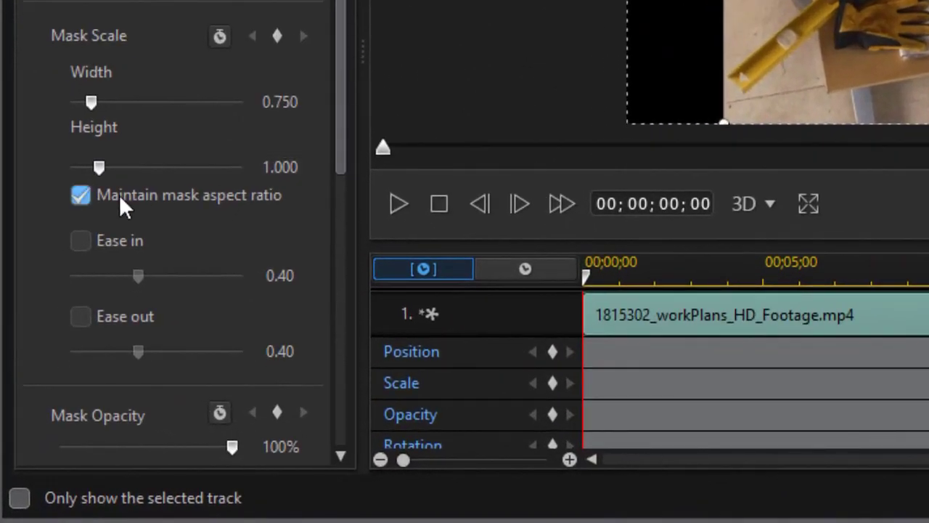
pyautogui.click(81, 195)
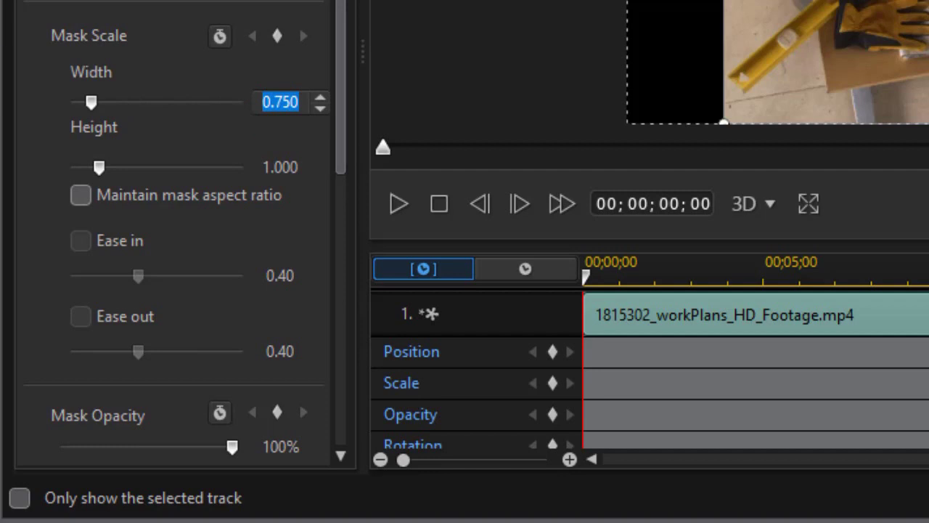
pyautogui.write('1')
pyautogui.press('Return')
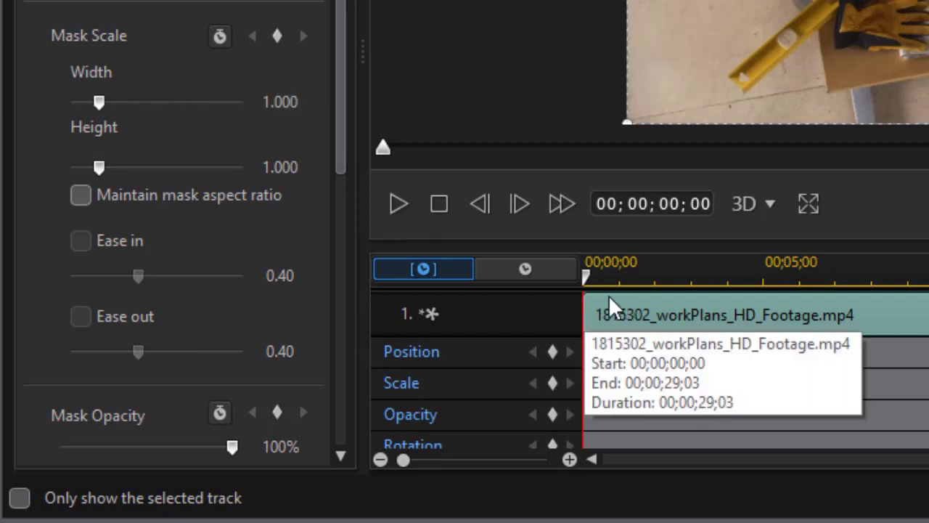
# - Add full-size Scale keyframes on workPlans at 0:00, 03;17 and about 25 seconds
pyautogui.click(553, 383)
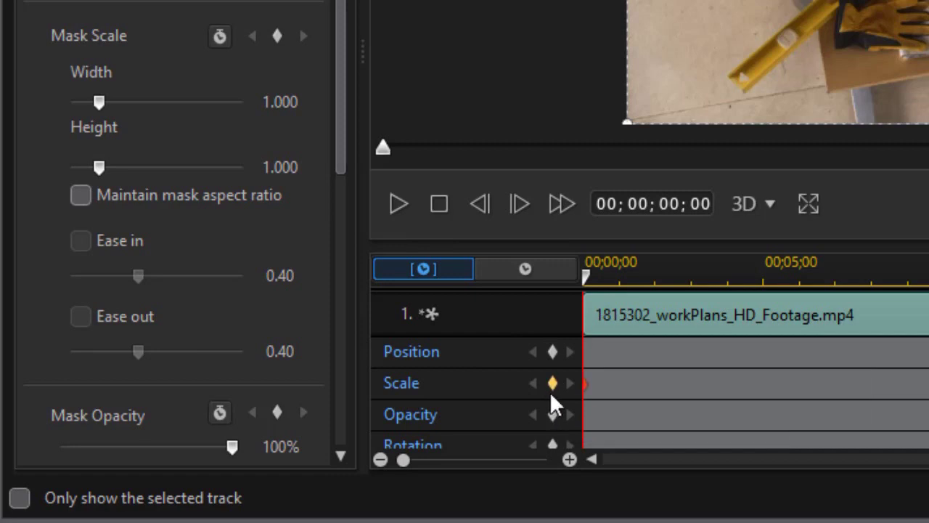
pyautogui.moveTo(589, 279); pyautogui.dragTo(717, 292)
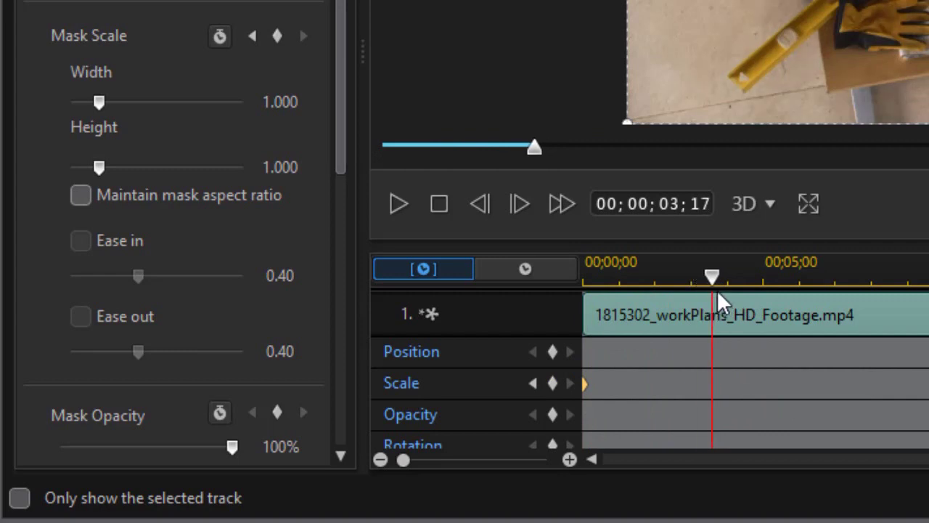
pyautogui.rightClick(719, 385)
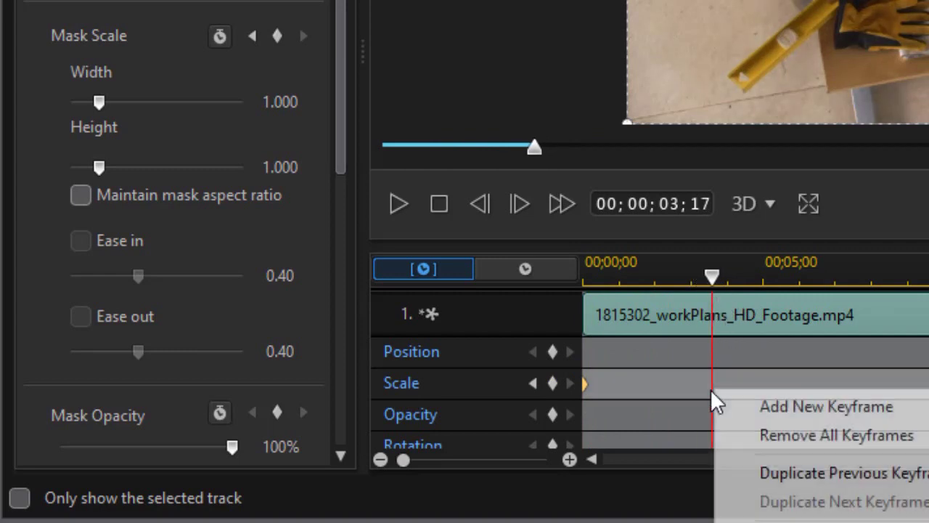
pyautogui.click(772, 472)
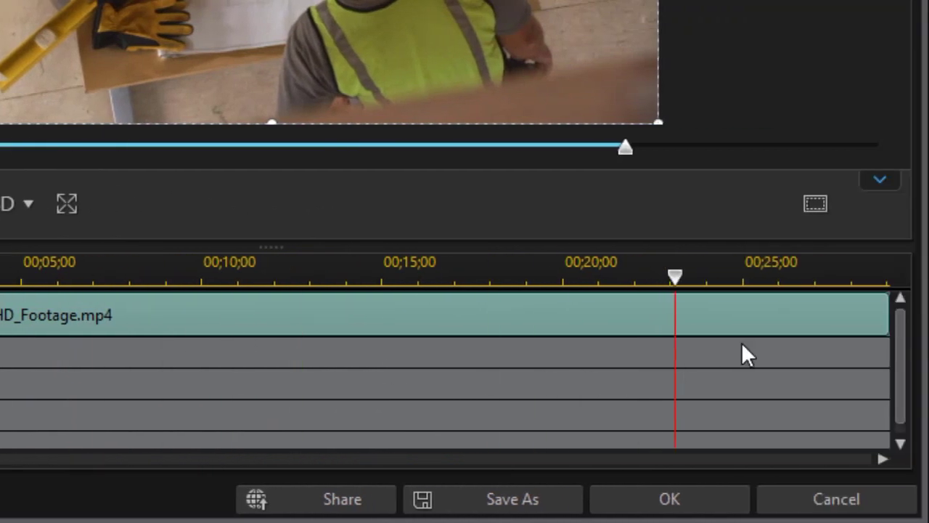
pyautogui.moveTo(741, 355); pyautogui.dragTo(777, 399)
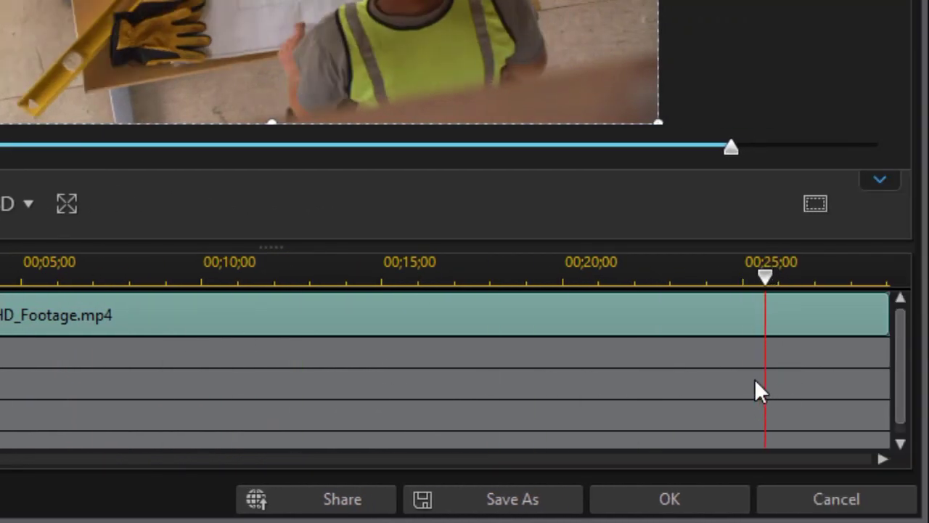
pyautogui.rightClick(759, 385)
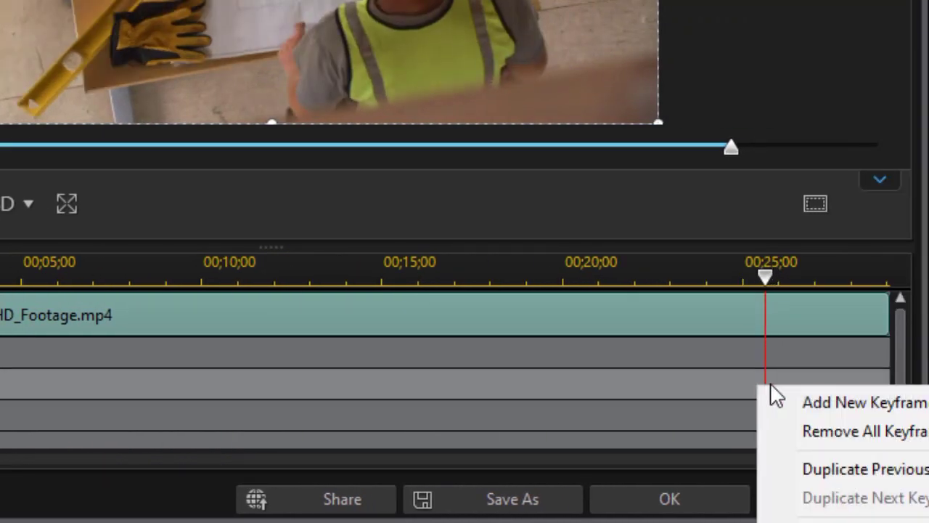
pyautogui.click(841, 470)
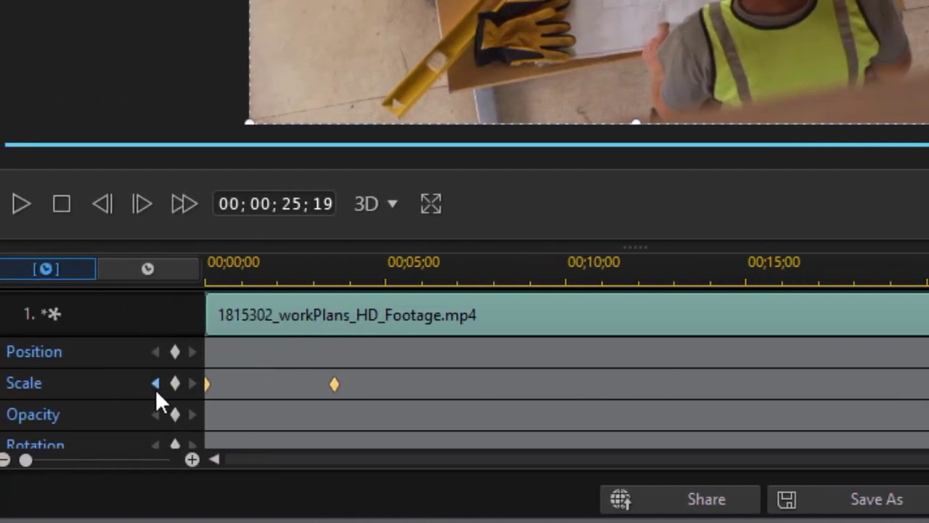
# - Shrink the mask Width to 0.001 at 0:00 and at the 29;03 end, then apply with OK
pyautogui.click(154, 383)
pyautogui.click(151, 383)
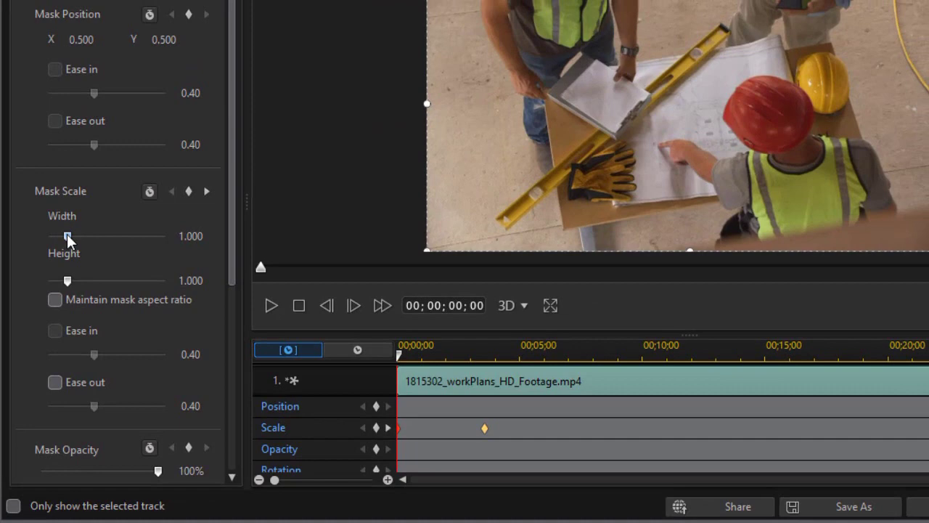
pyautogui.moveTo(67, 236); pyautogui.dragTo(42, 244)
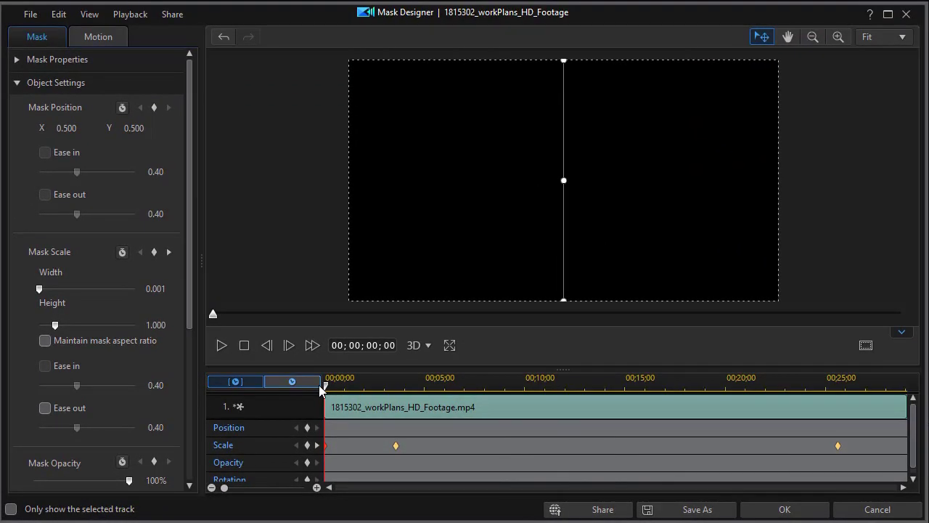
pyautogui.moveTo(326, 387); pyautogui.dragTo(906, 389)
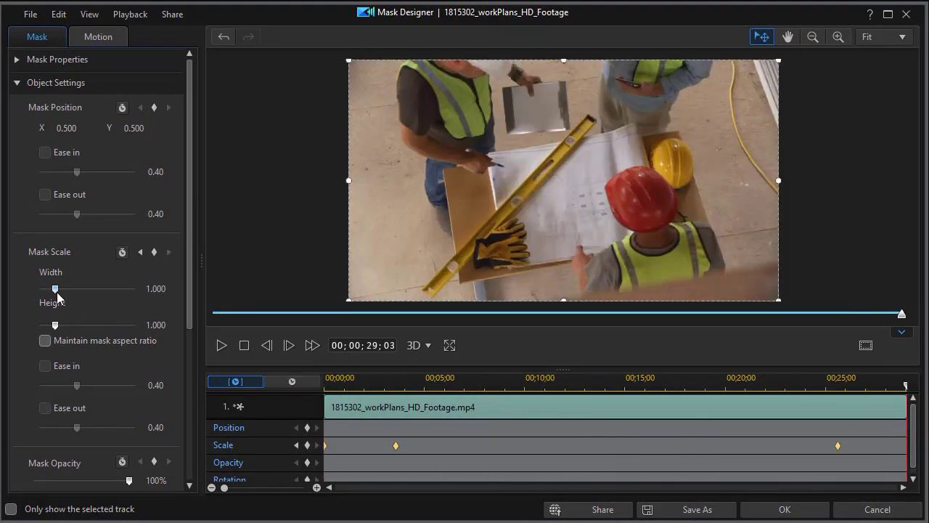
pyautogui.moveTo(55, 289); pyautogui.dragTo(6, 289)
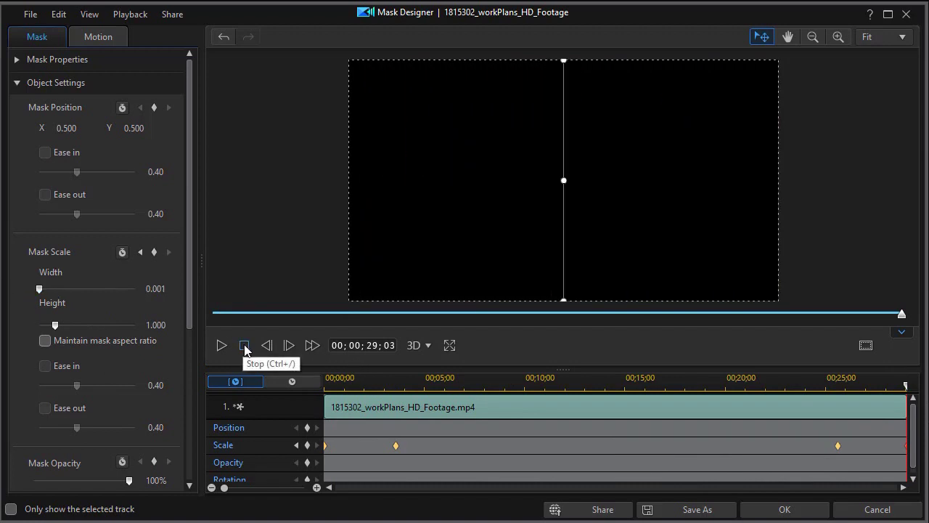
pyautogui.click(785, 509)
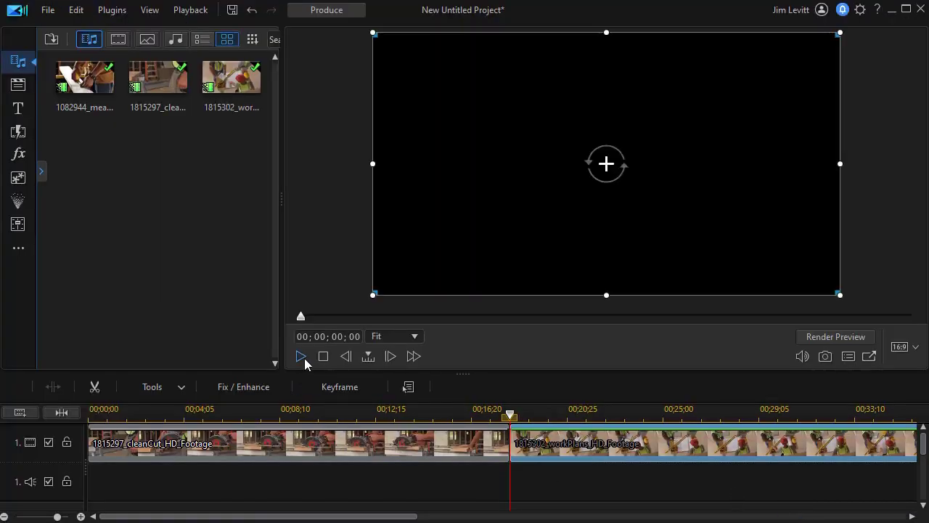
# - Preview the workPlans wipe, fit the project on the timeline, and select 1082944_measureTwice_HD_Footage
pyautogui.click(299, 355)
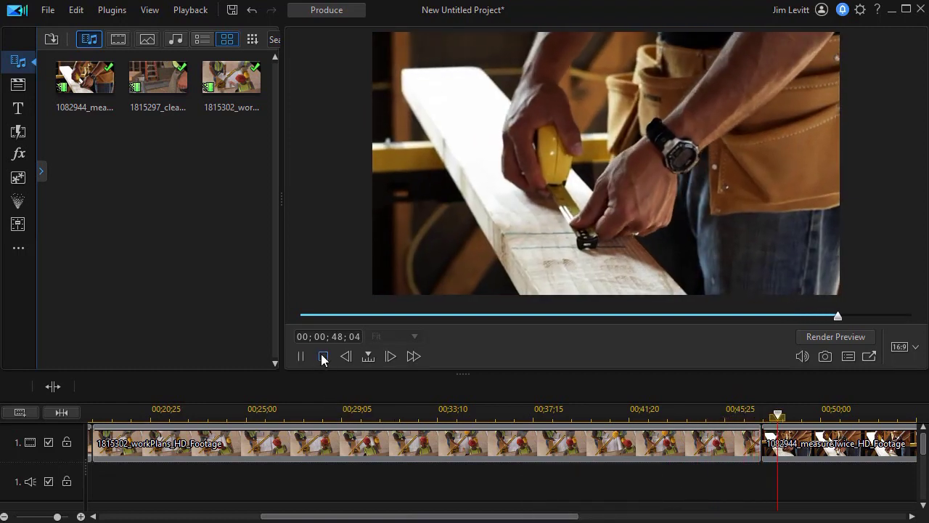
pyautogui.click(316, 359)
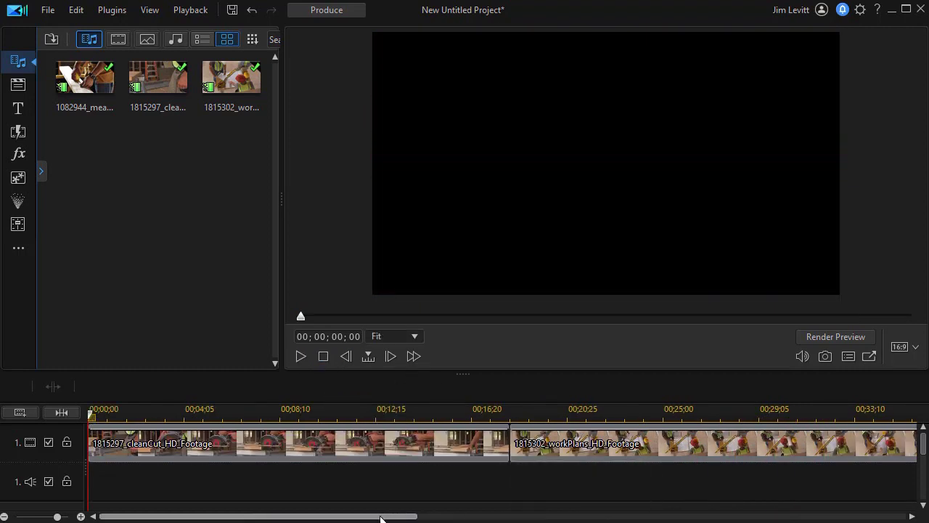
pyautogui.click(61, 411)
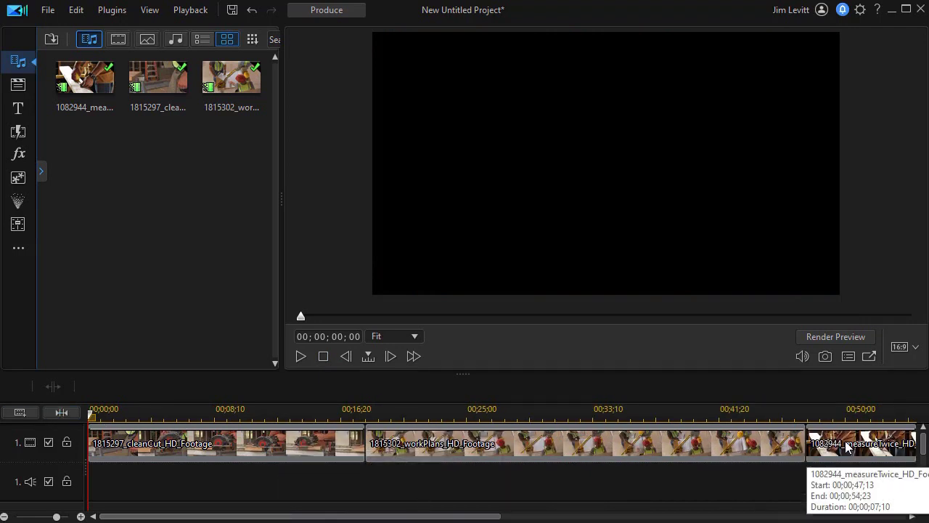
pyautogui.click(696, 444)
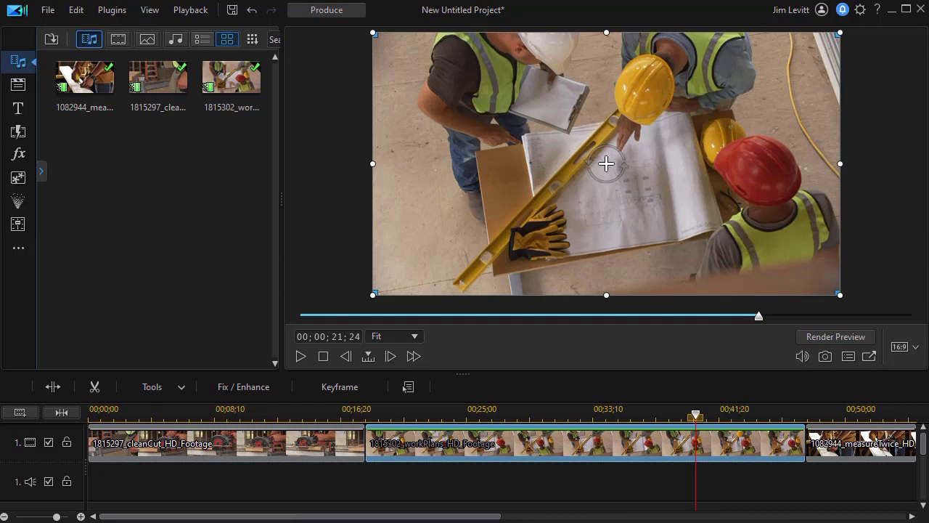
pyautogui.click(850, 455)
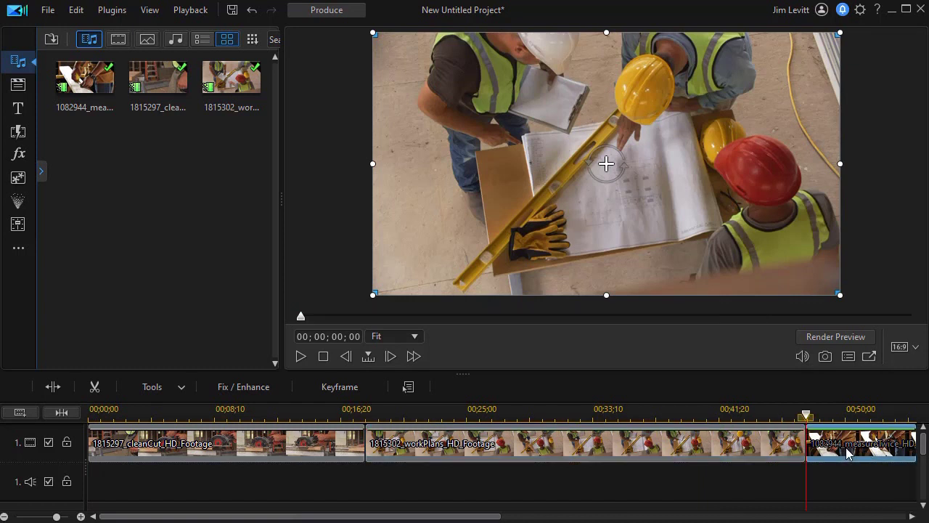
# - Open Mask Designer on the measureTwice clip, apply the rectangle mask, and zoom the preview out to 71%
pyautogui.click(180, 388)
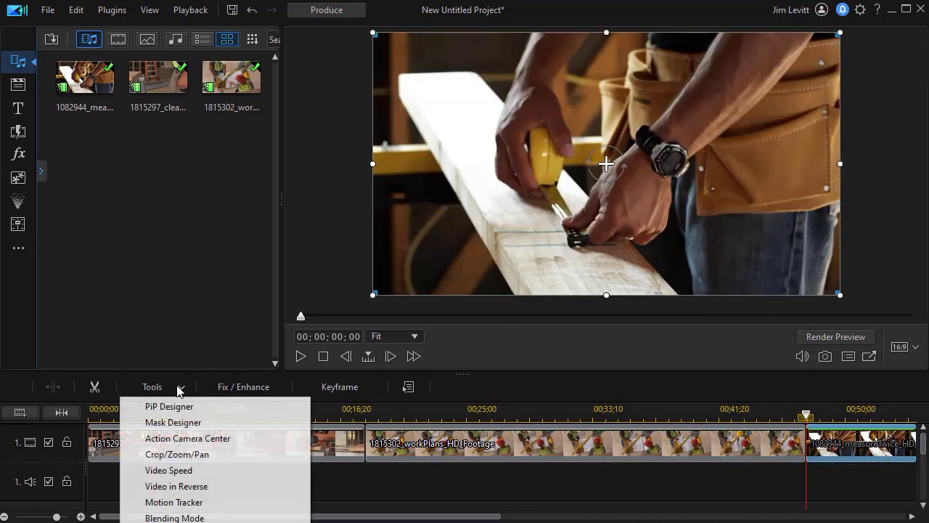
pyautogui.click(198, 422)
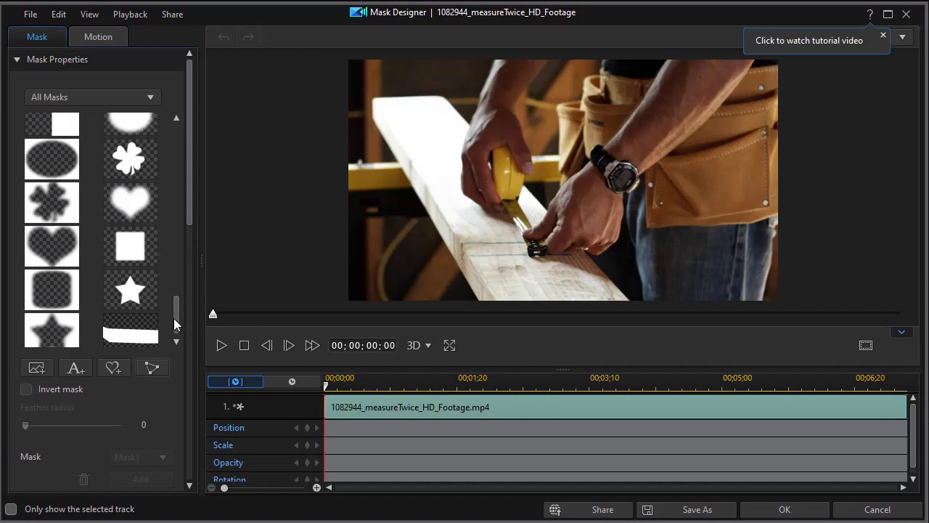
pyautogui.moveTo(173, 318); pyautogui.dragTo(163, 99)
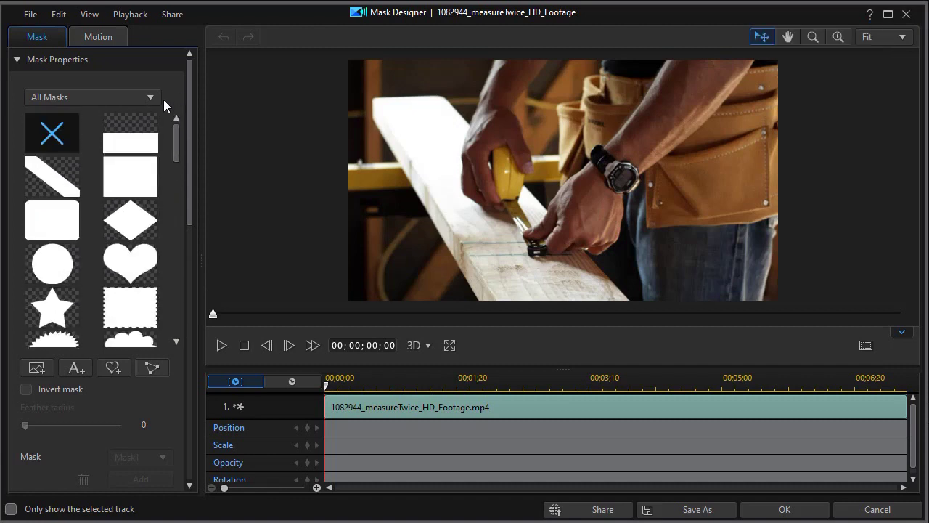
pyautogui.click(131, 186)
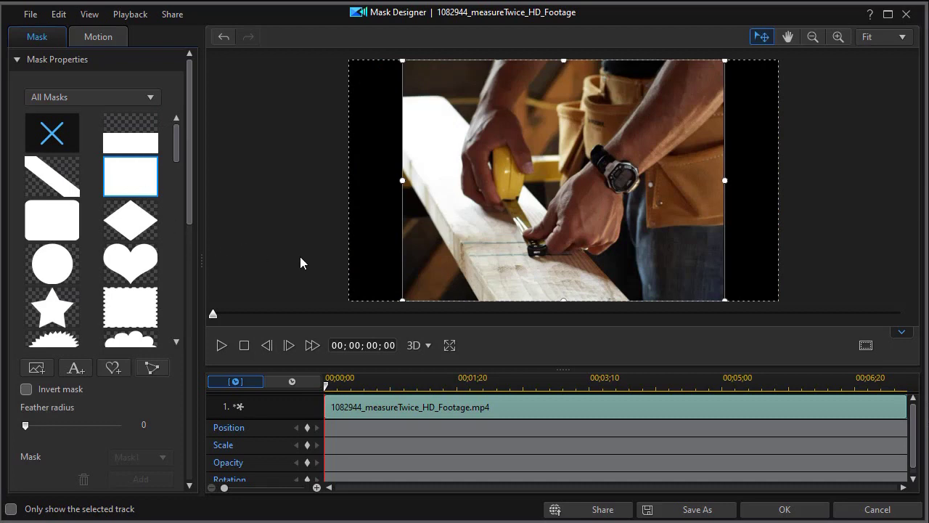
pyautogui.click(812, 37)
pyautogui.click(813, 37)
pyautogui.click(813, 38)
pyautogui.click(812, 37)
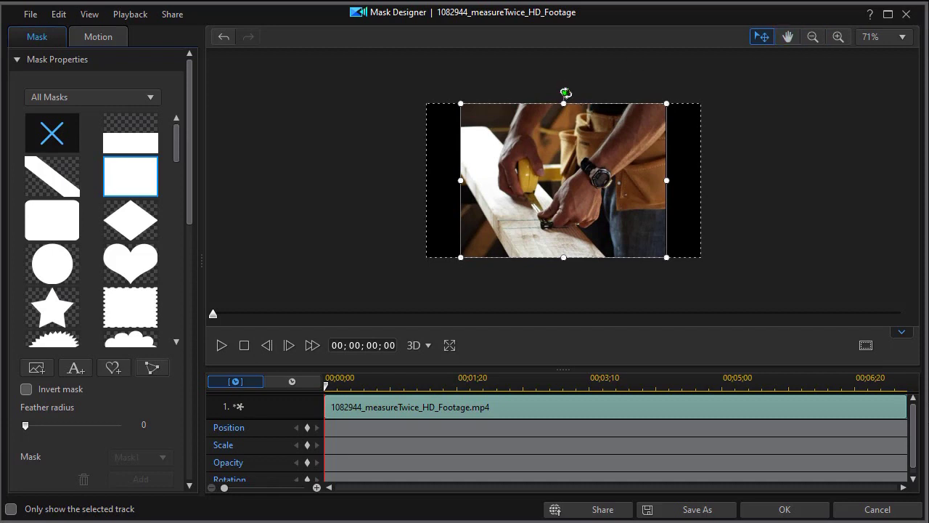
# - Rotate the rectangle mask clockwise onto a diagonal and show its Object Settings for position, scale and rotation
pyautogui.moveTo(565, 93); pyautogui.dragTo(610, 112)
pyautogui.moveTo(179, 148); pyautogui.dragTo(185, 364)
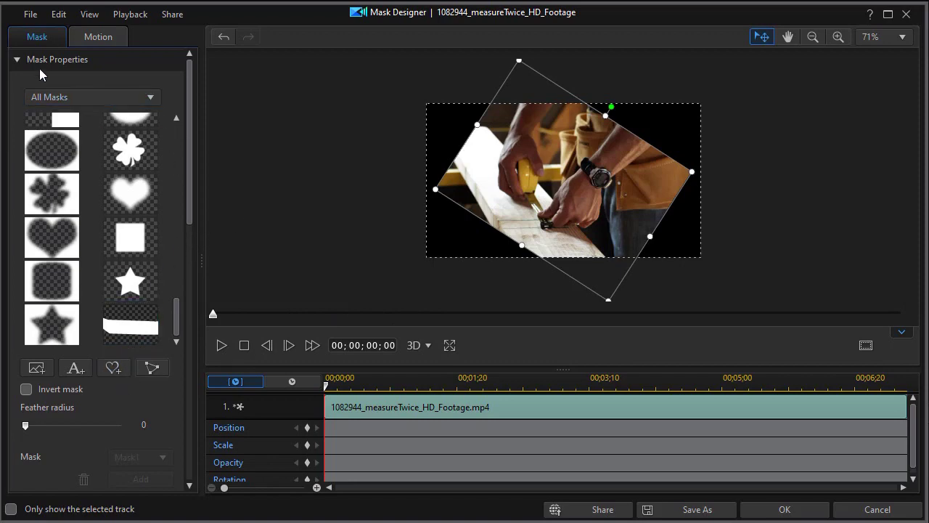
pyautogui.click(19, 59)
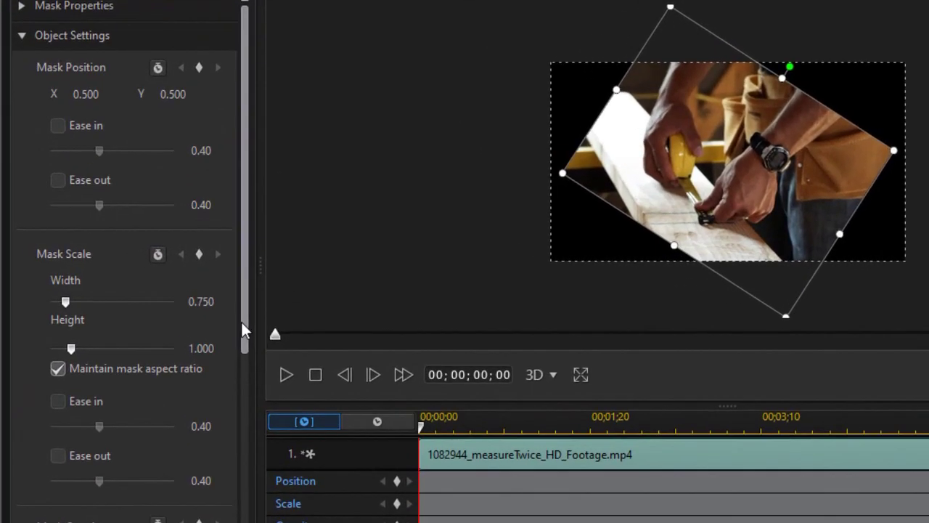
# - Squash the mask height to 0.001 and set its width to 1.150
pyautogui.moveTo(242, 324); pyautogui.dragTo(239, 404)
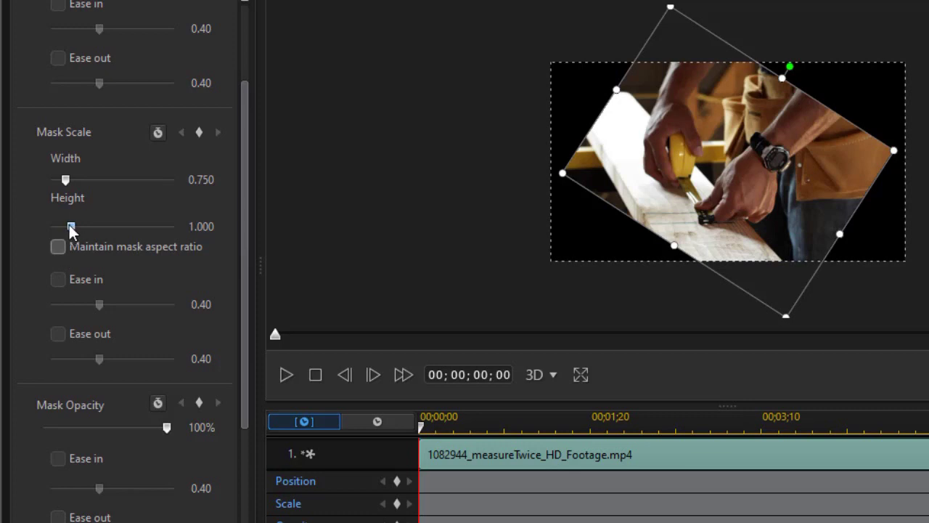
pyautogui.moveTo(69, 225); pyautogui.dragTo(42, 228)
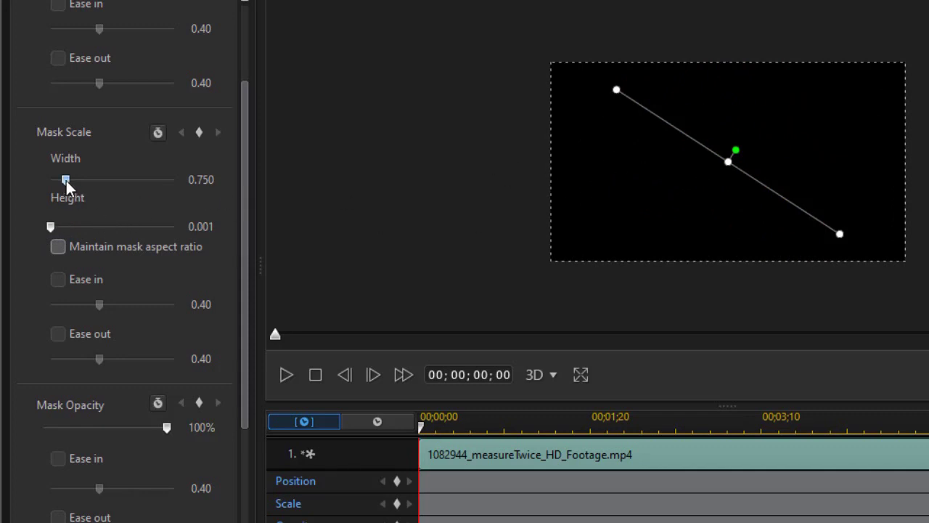
pyautogui.moveTo(67, 181); pyautogui.dragTo(72, 182)
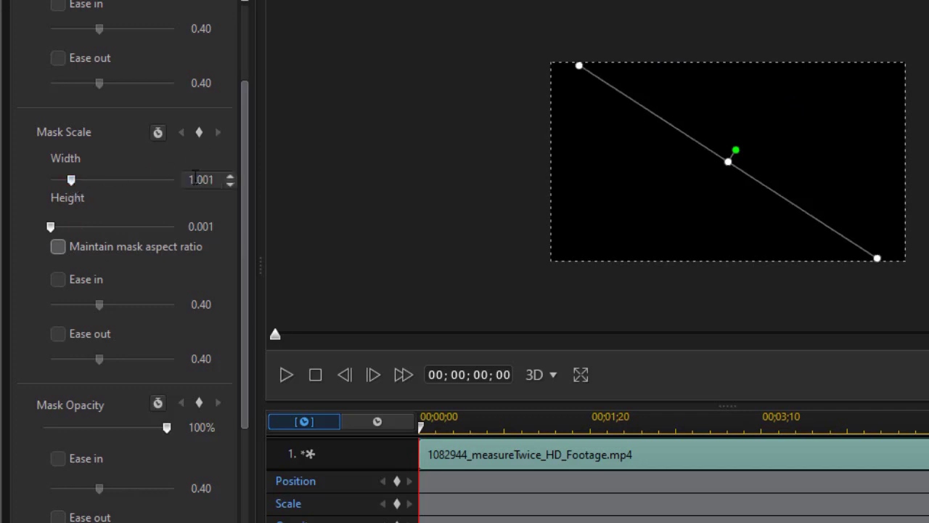
pyautogui.moveTo(197, 178); pyautogui.dragTo(223, 183)
pyautogui.write('15')
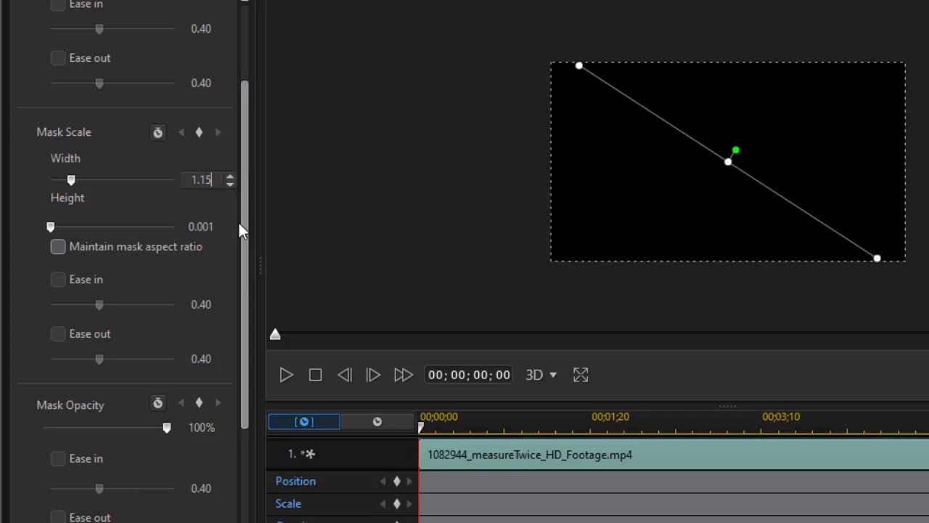
pyautogui.click(235, 218)
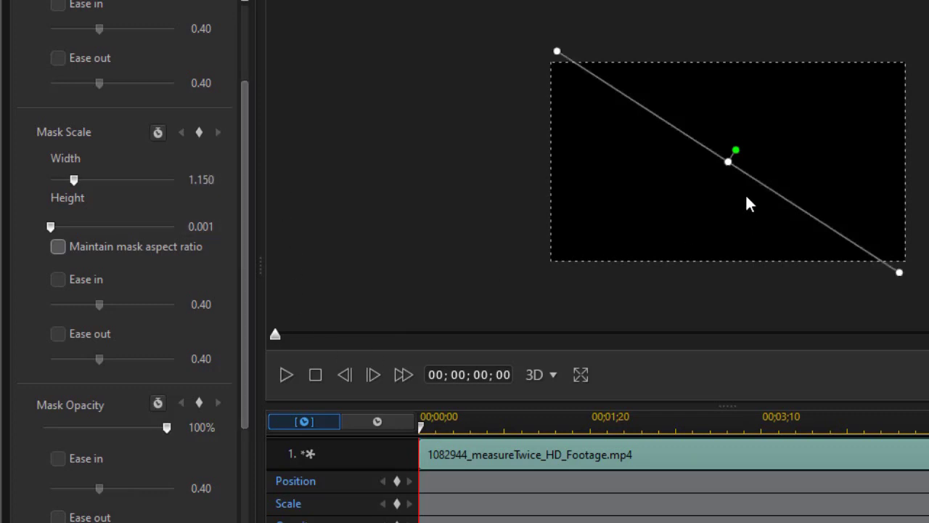
# - Set the mask rotation to 29 degrees
pyautogui.moveTo(244, 323); pyautogui.dragTo(239, 423)
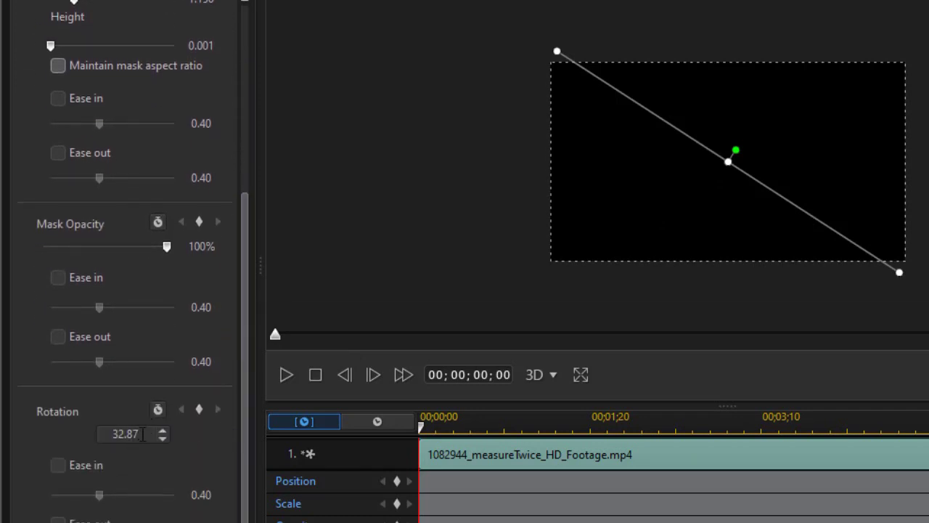
pyautogui.moveTo(125, 433); pyautogui.dragTo(112, 434)
pyautogui.write('29')
pyautogui.press('Return')
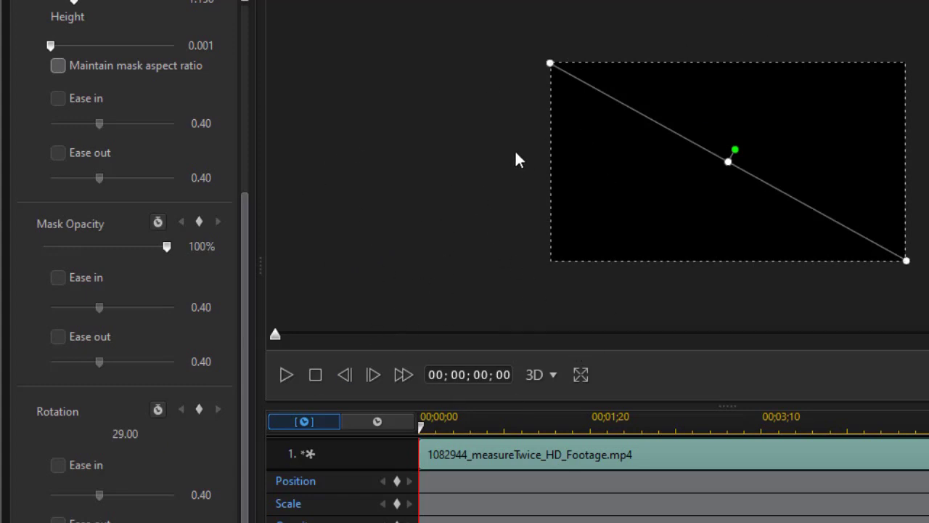
# - Add Scale keyframes at 00;00 and near 00;00;00;24, opening mask height to 1.819 at the second, then move to 06;06
pyautogui.click(398, 504)
pyautogui.moveTo(426, 433); pyautogui.dragTo(504, 445)
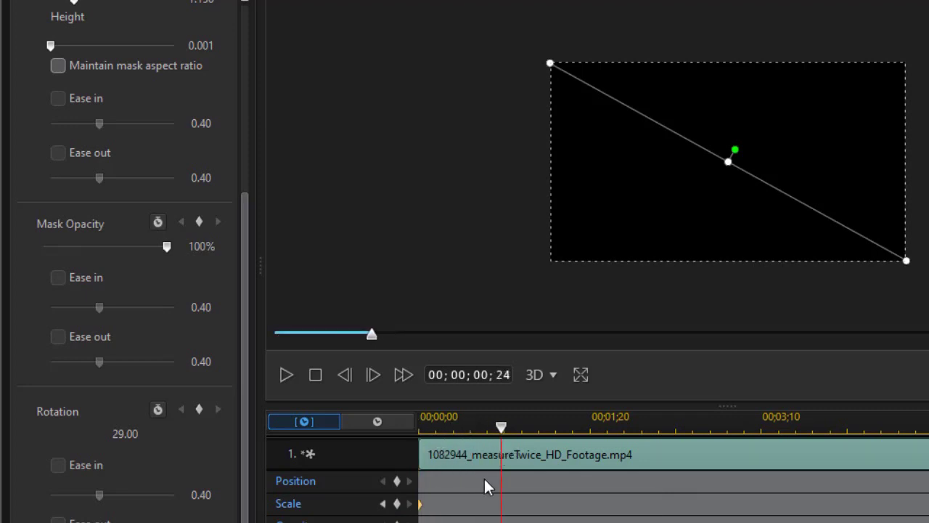
pyautogui.click(398, 503)
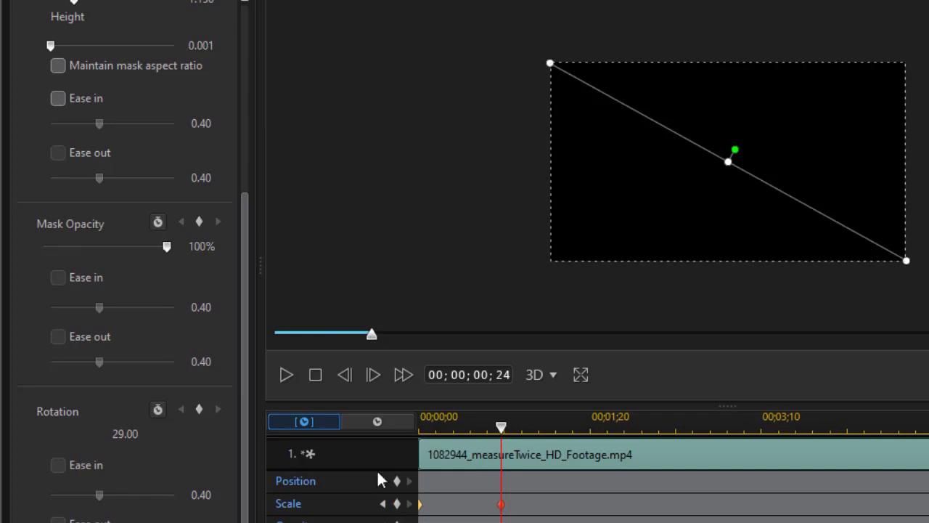
pyautogui.moveTo(241, 247); pyautogui.dragTo(246, 133)
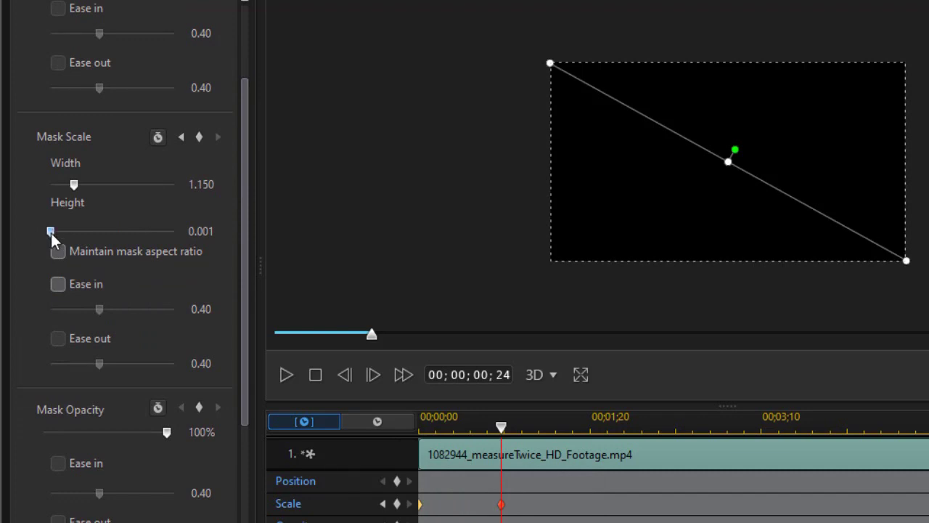
pyautogui.moveTo(51, 231); pyautogui.dragTo(90, 218)
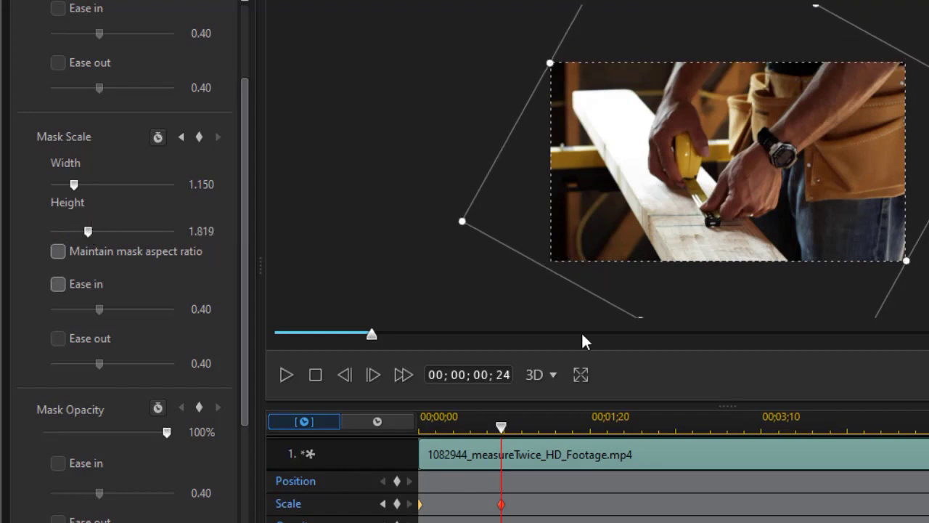
pyautogui.moveTo(501, 428); pyautogui.dragTo(928, 493)
pyautogui.moveTo(843, 428); pyautogui.dragTo(846, 427)
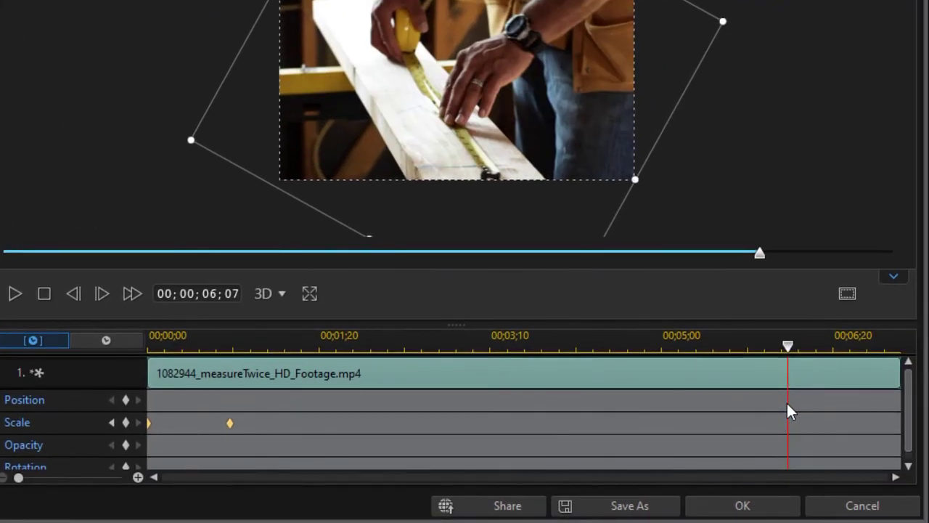
# - Duplicate the previous Scale keyframe at 06;06, then shrink the height back to 0.001 at 07;10 and confirm
pyautogui.moveTo(790, 411); pyautogui.dragTo(786, 411)
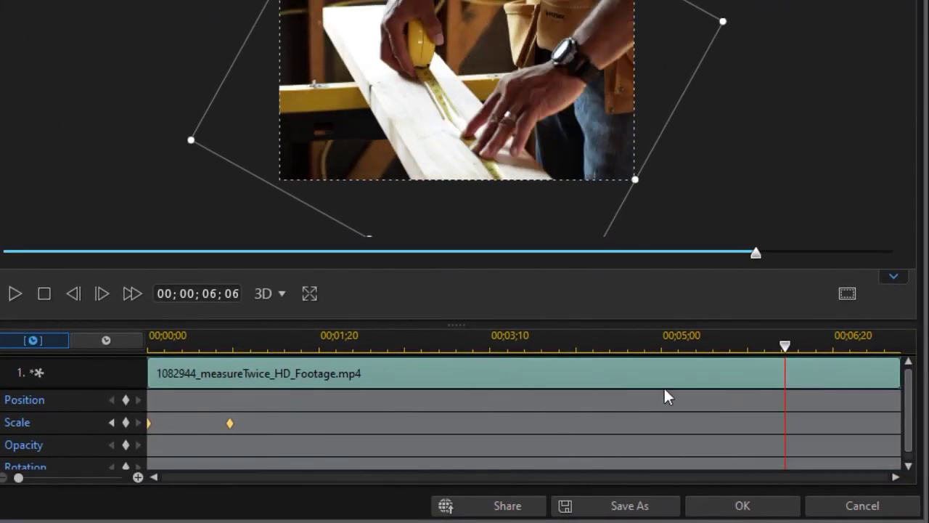
pyautogui.rightClick(786, 424)
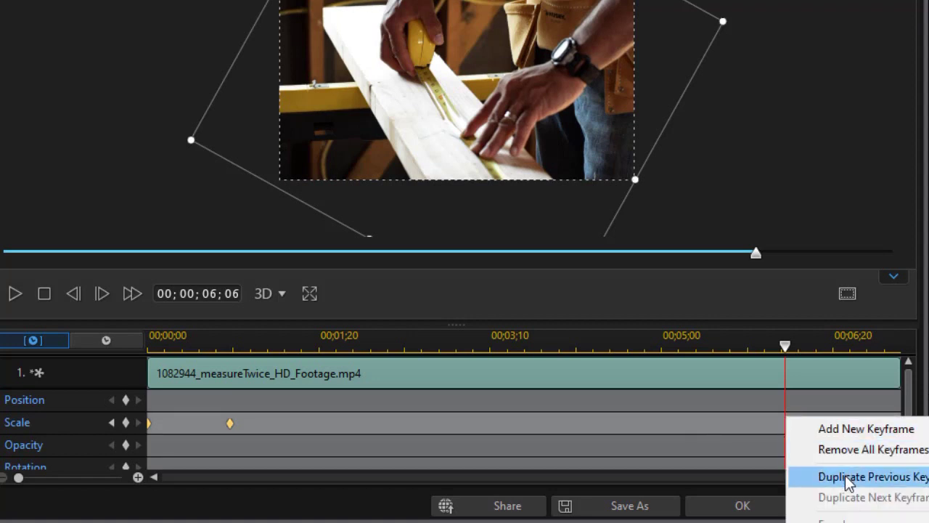
pyautogui.click(848, 477)
pyautogui.moveTo(790, 356); pyautogui.dragTo(901, 352)
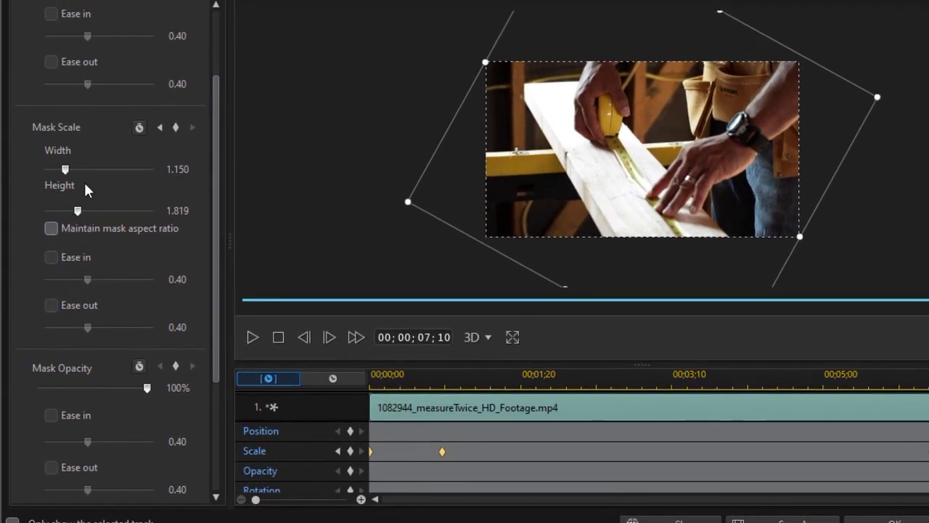
pyautogui.moveTo(79, 210); pyautogui.dragTo(17, 208)
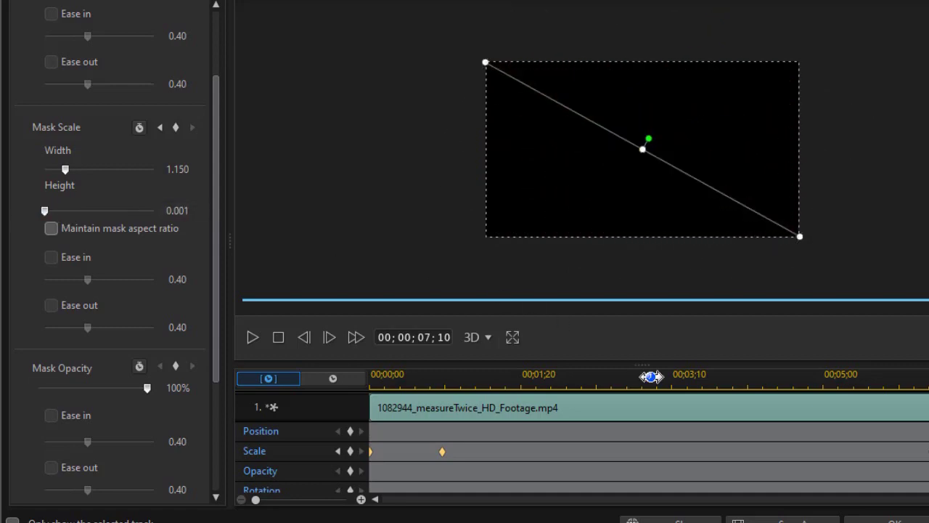
pyautogui.click(887, 520)
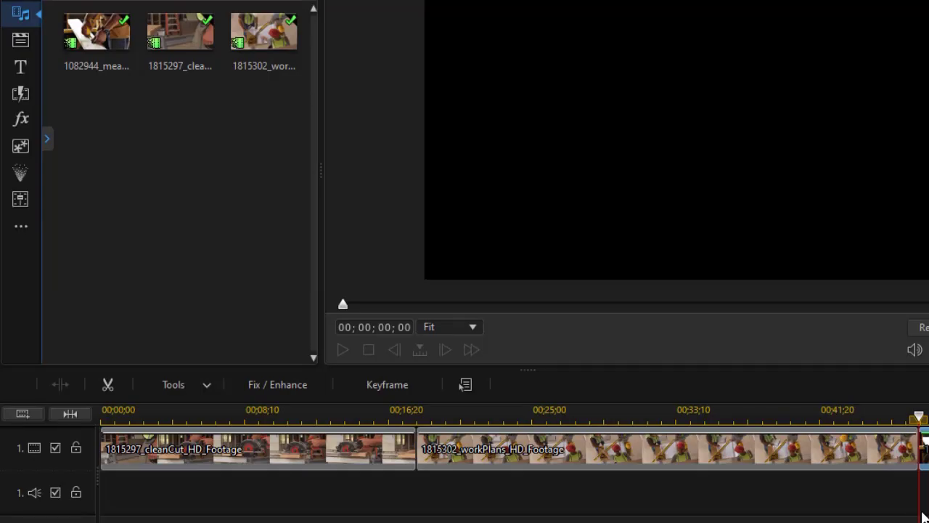
# - Play and stop the timeline preview, then jump to about 00;00;38;07
pyautogui.click(344, 346)
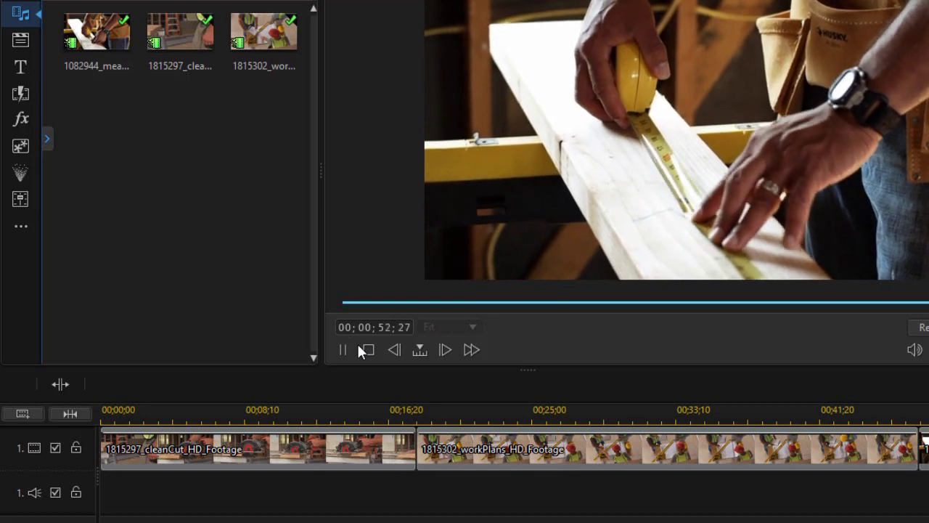
pyautogui.click(360, 349)
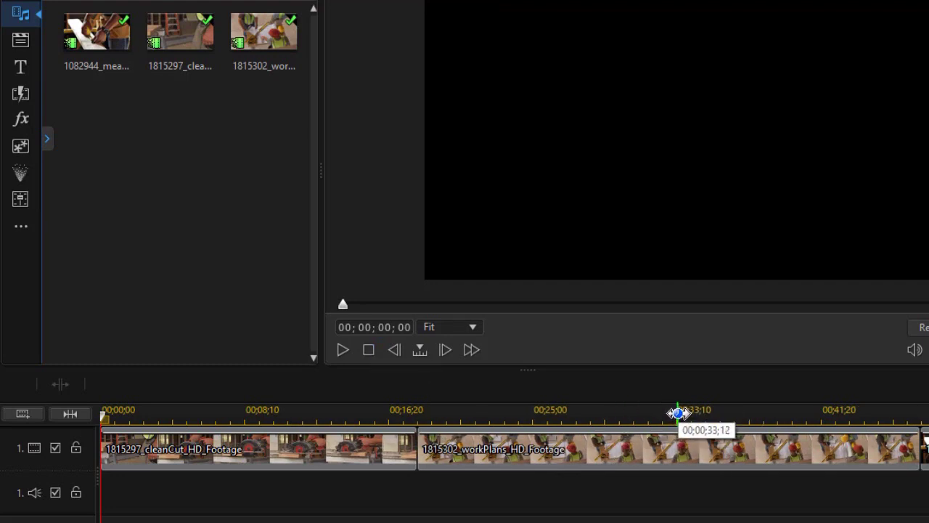
pyautogui.click(761, 413)
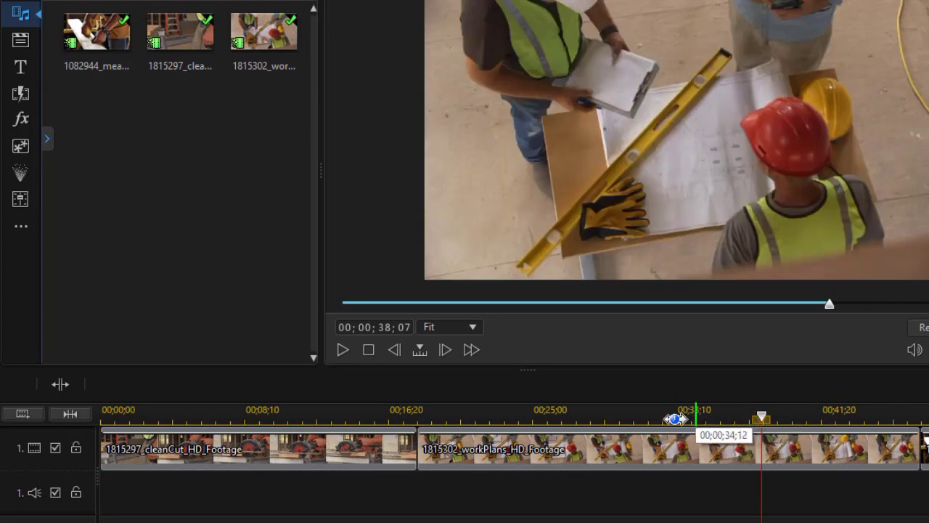